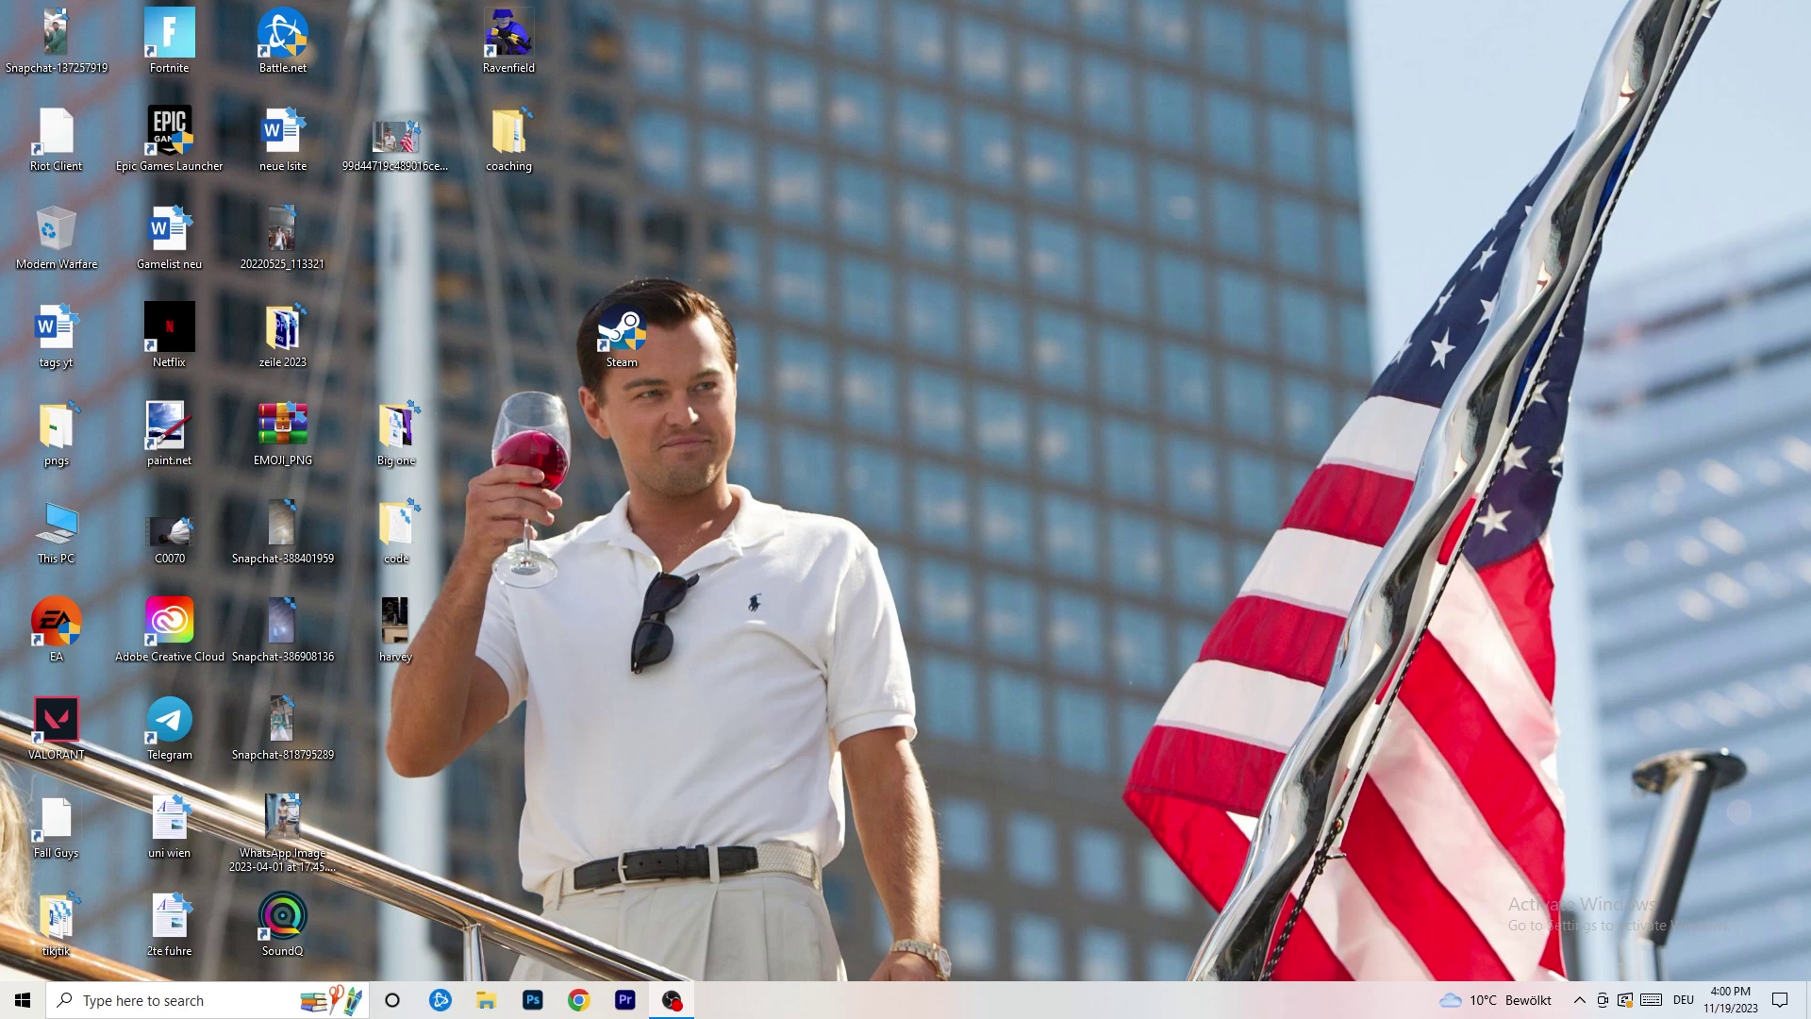
# - Launch Settings from Start and go to Gaming, where Xbox Game Bar is off
pyautogui.click(23, 1000)
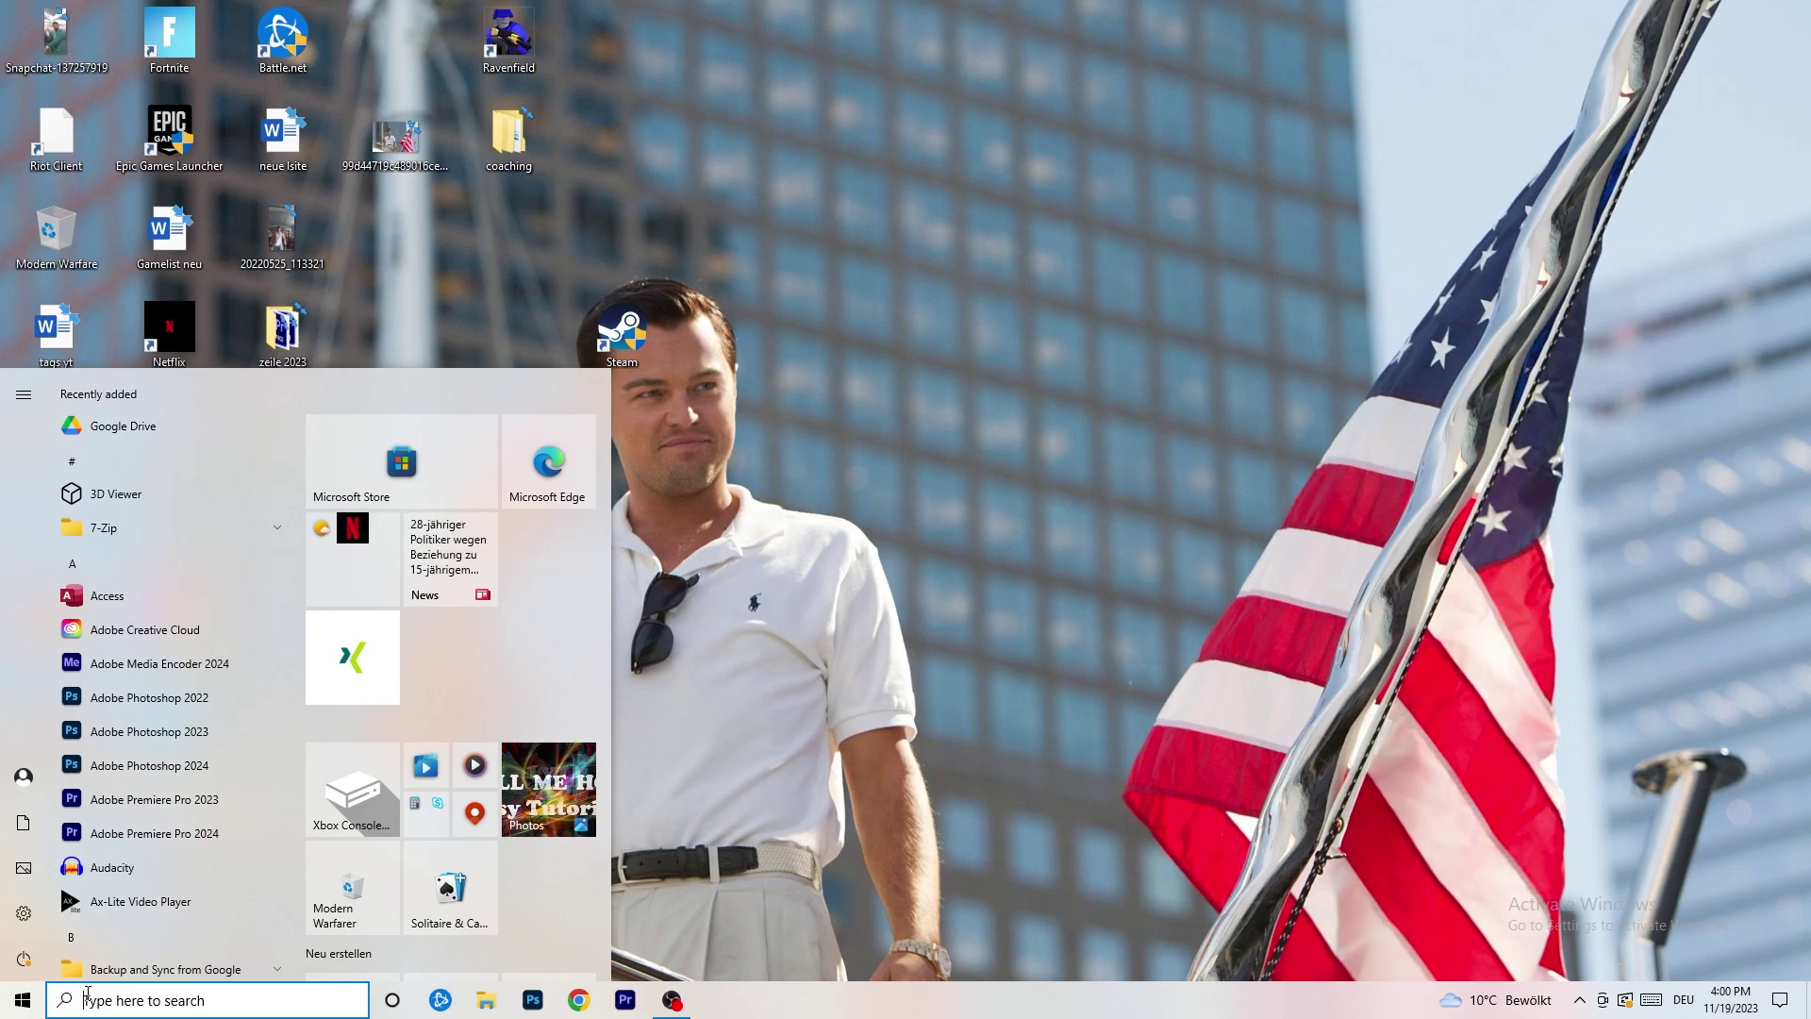
pyautogui.click(24, 912)
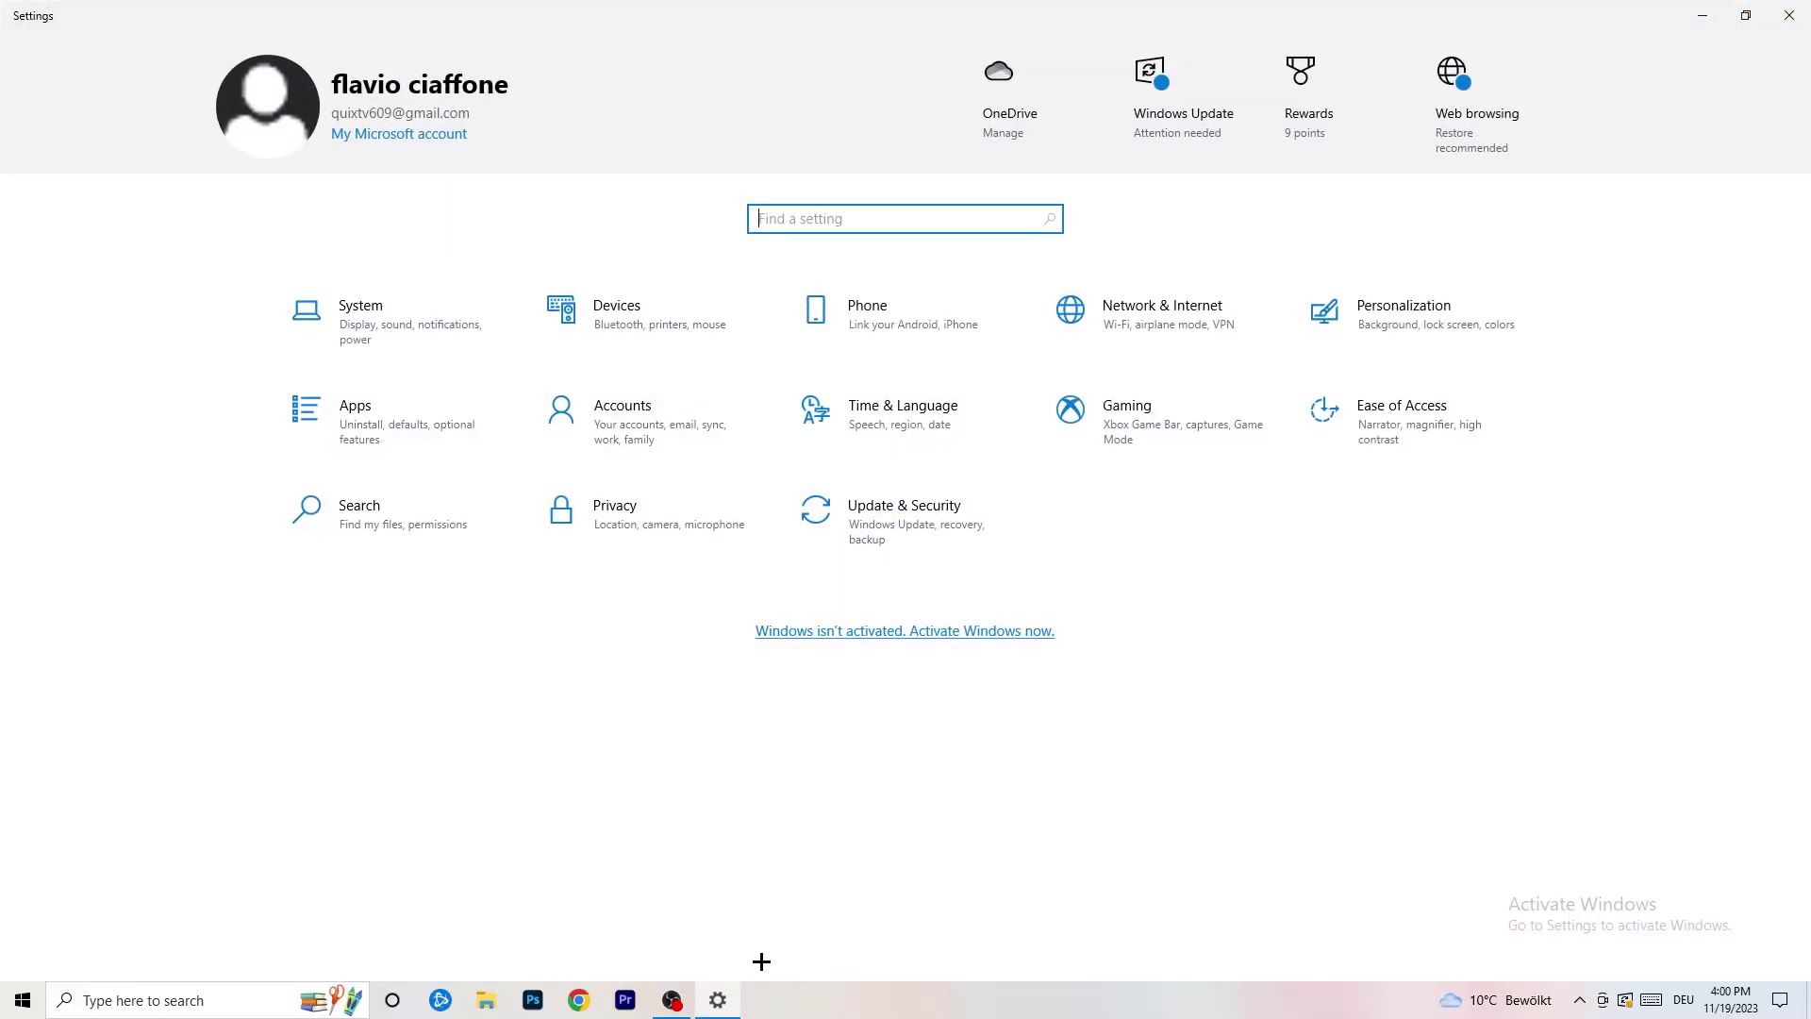
pyautogui.click(1168, 429)
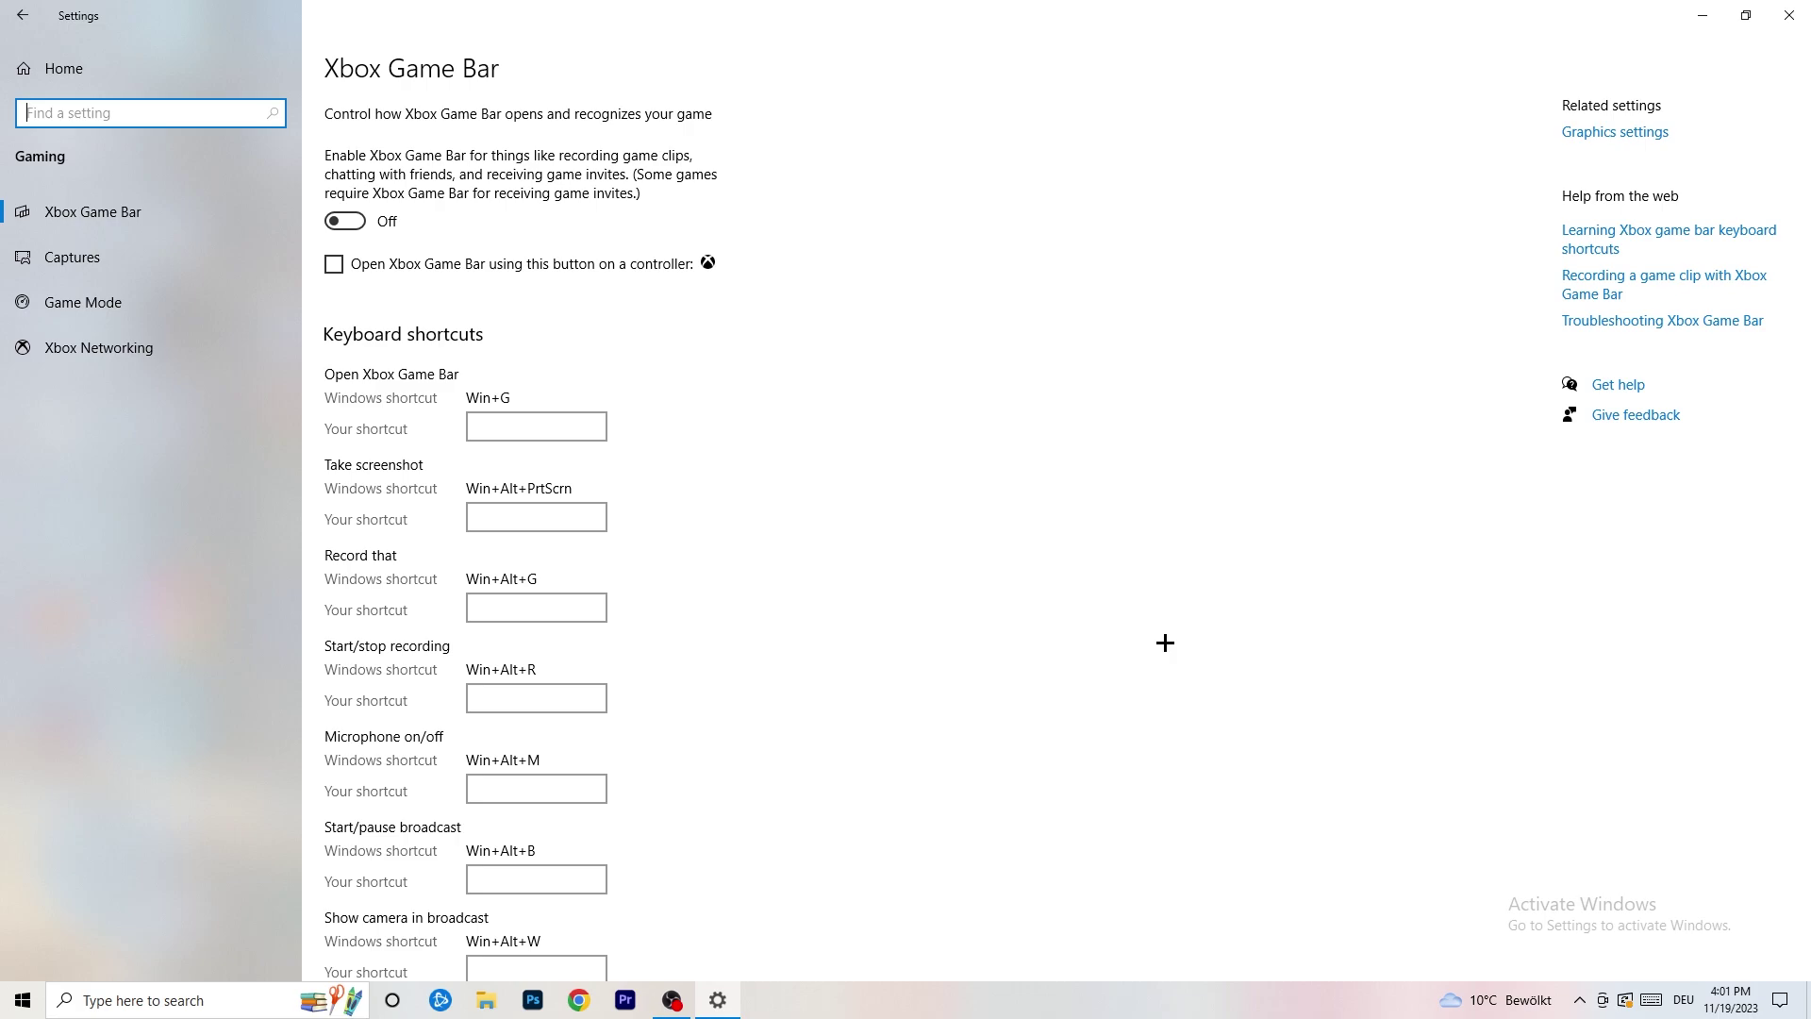
# - Review the Captures maximum recording length options without changing them, then go to Game Mode
pyautogui.click(150, 262)
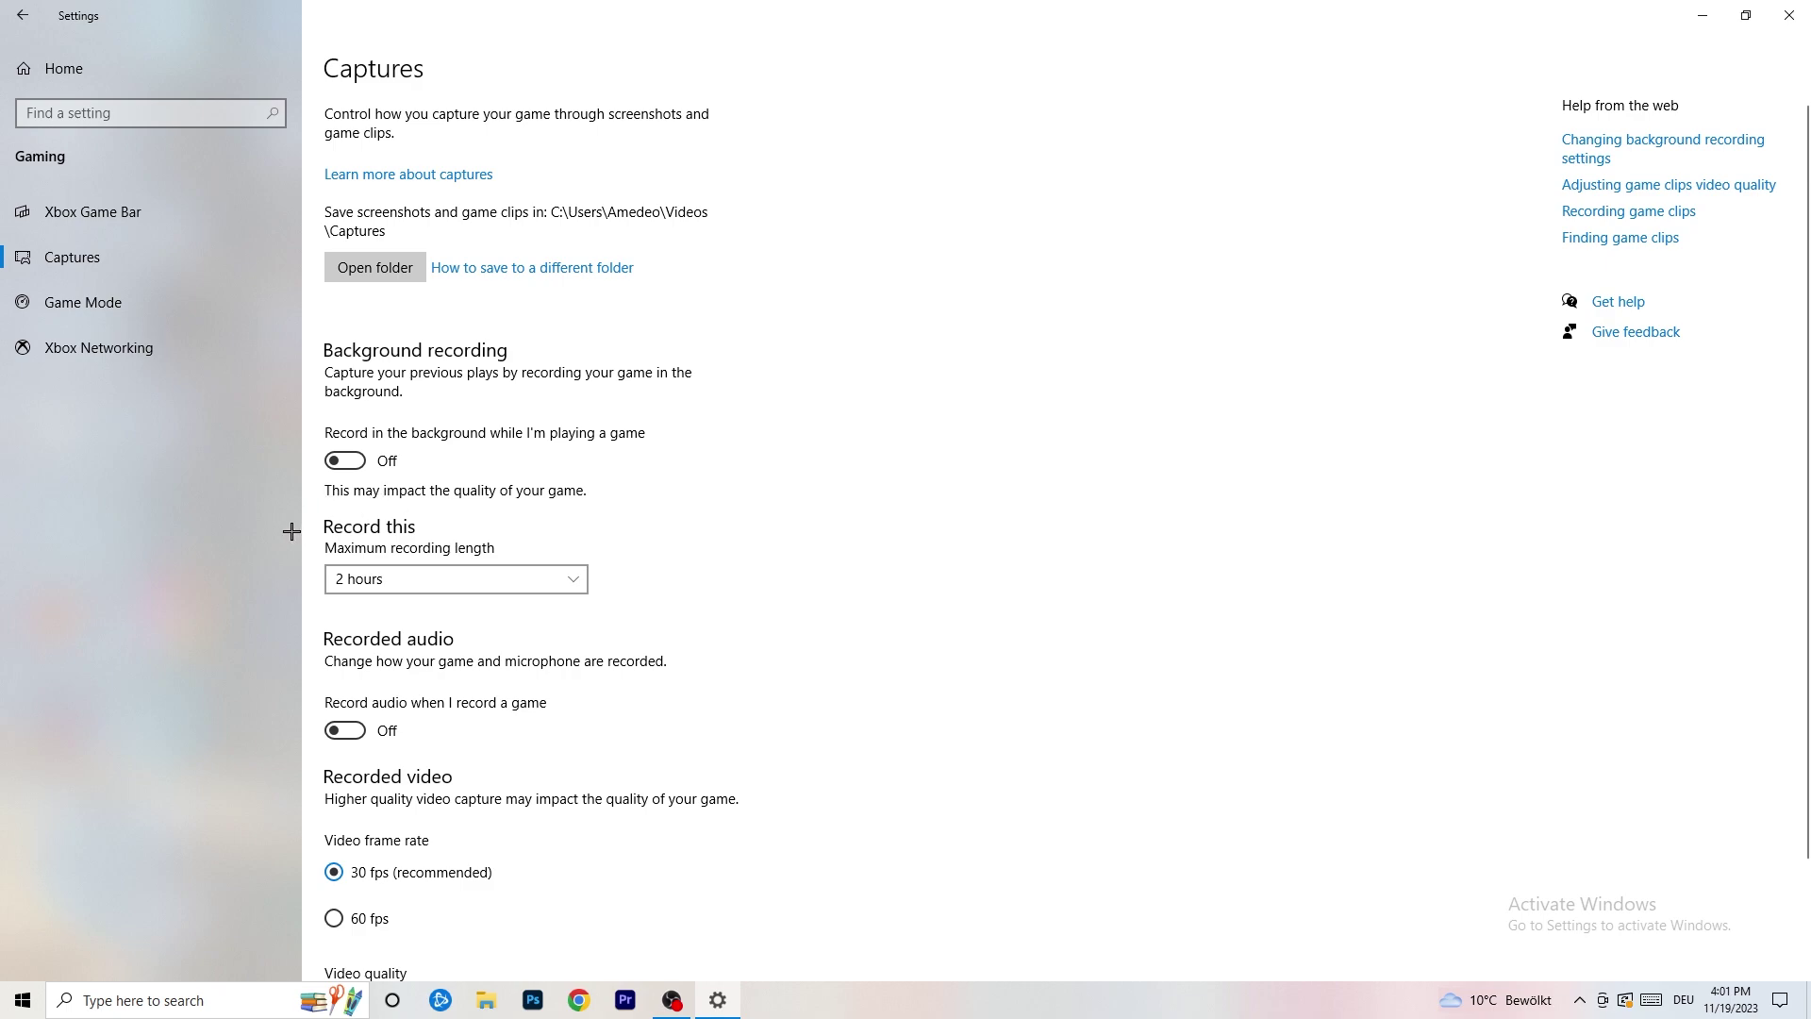
pyautogui.click(436, 580)
pyautogui.click(773, 511)
pyautogui.click(538, 571)
pyautogui.click(1159, 471)
pyautogui.scroll(-2, 679, 754)
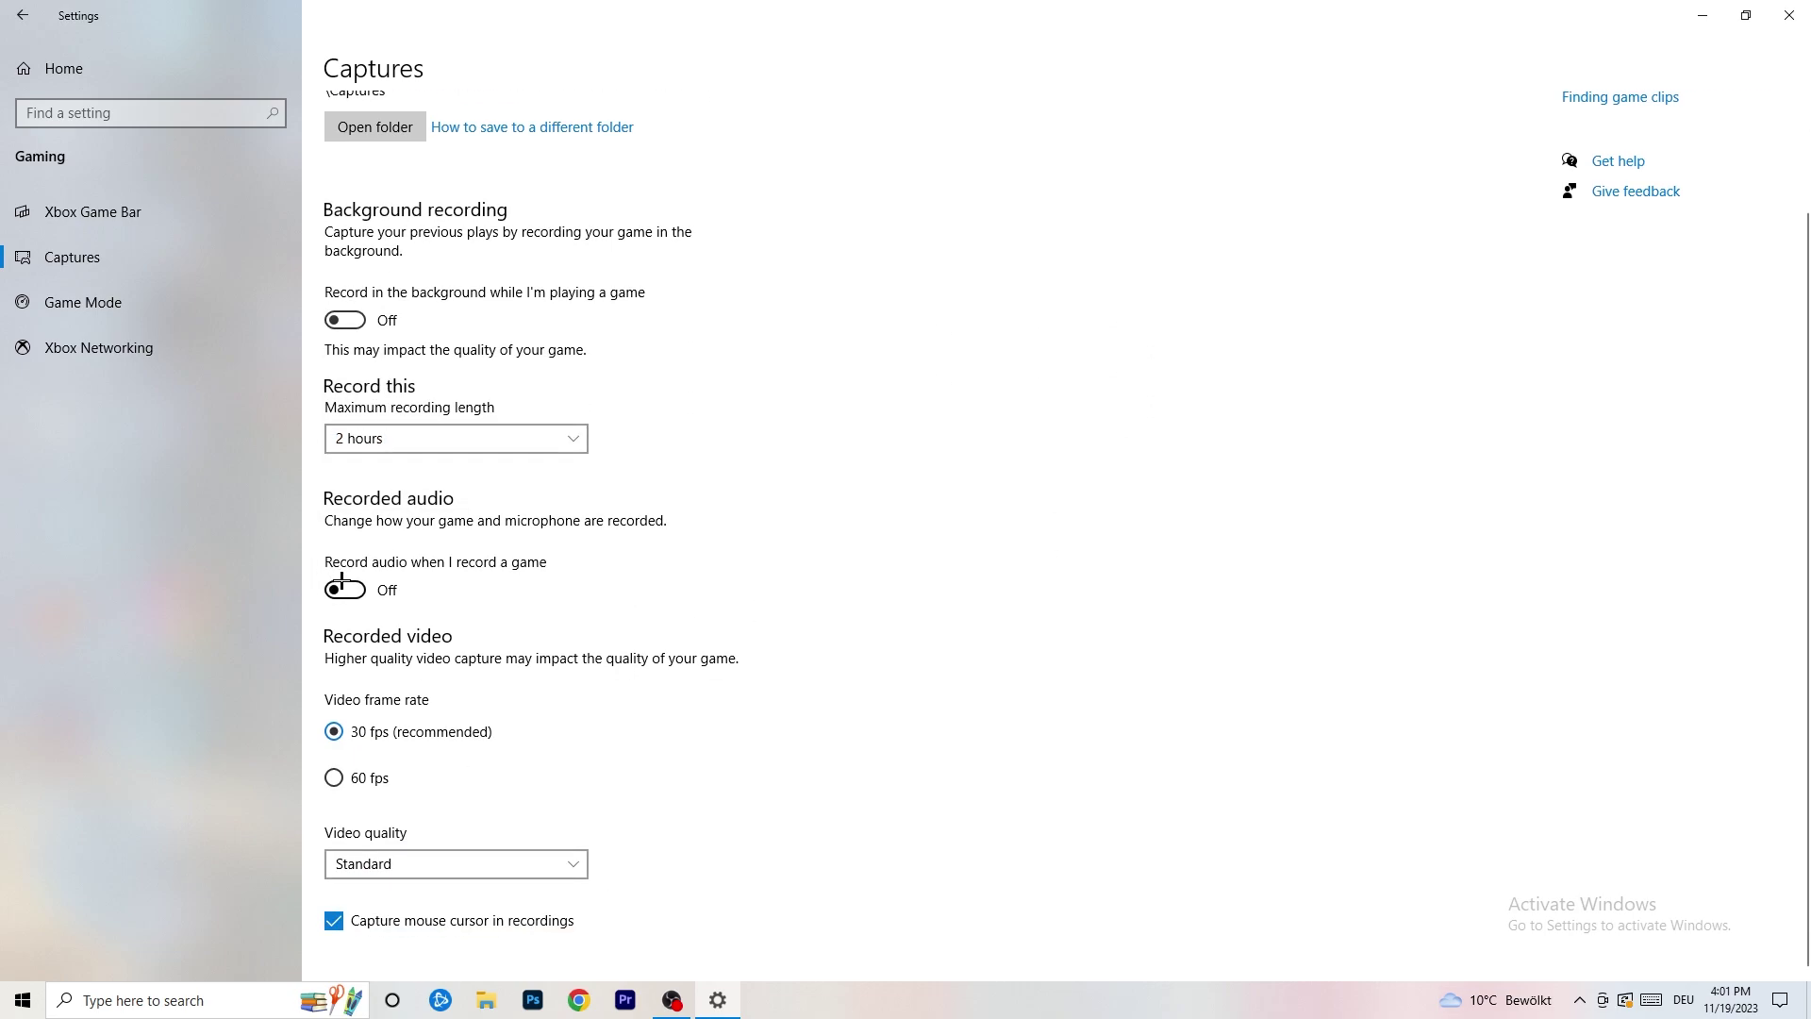
pyautogui.click(130, 298)
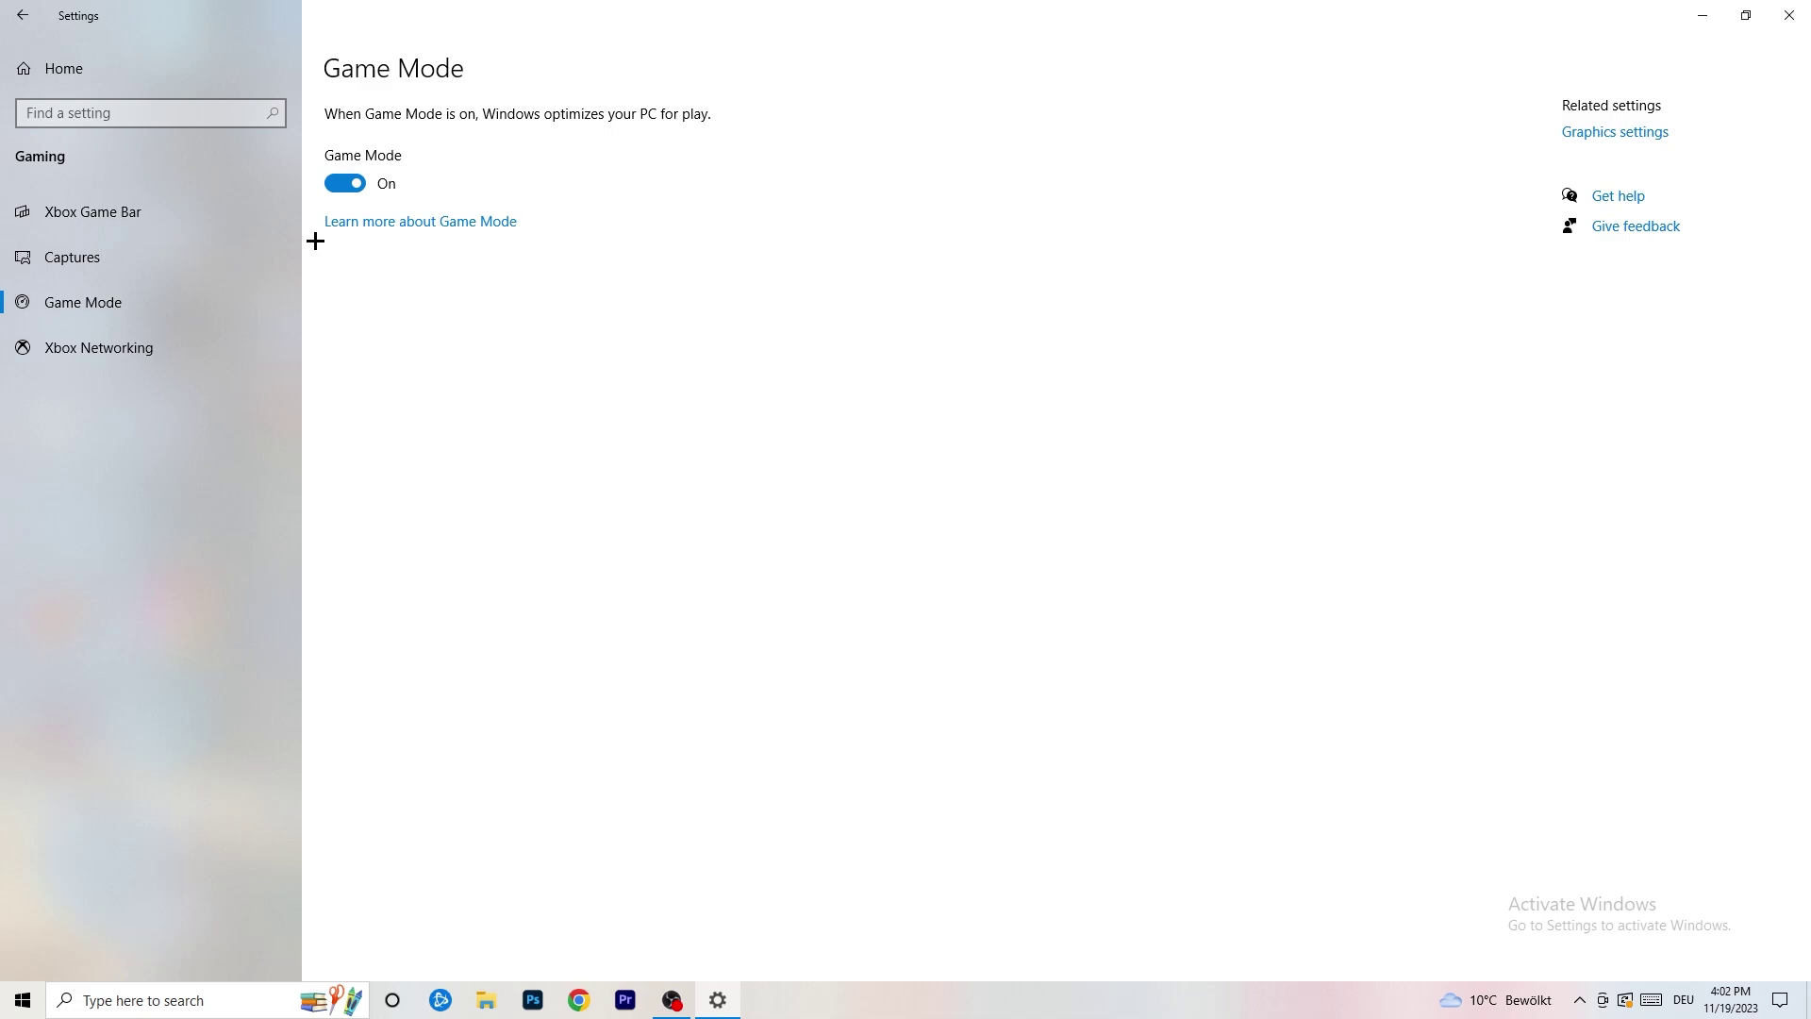
# - Close Settings and launch Task Manager from the taskbar, maximized to fill the screen
pyautogui.click(1789, 15)
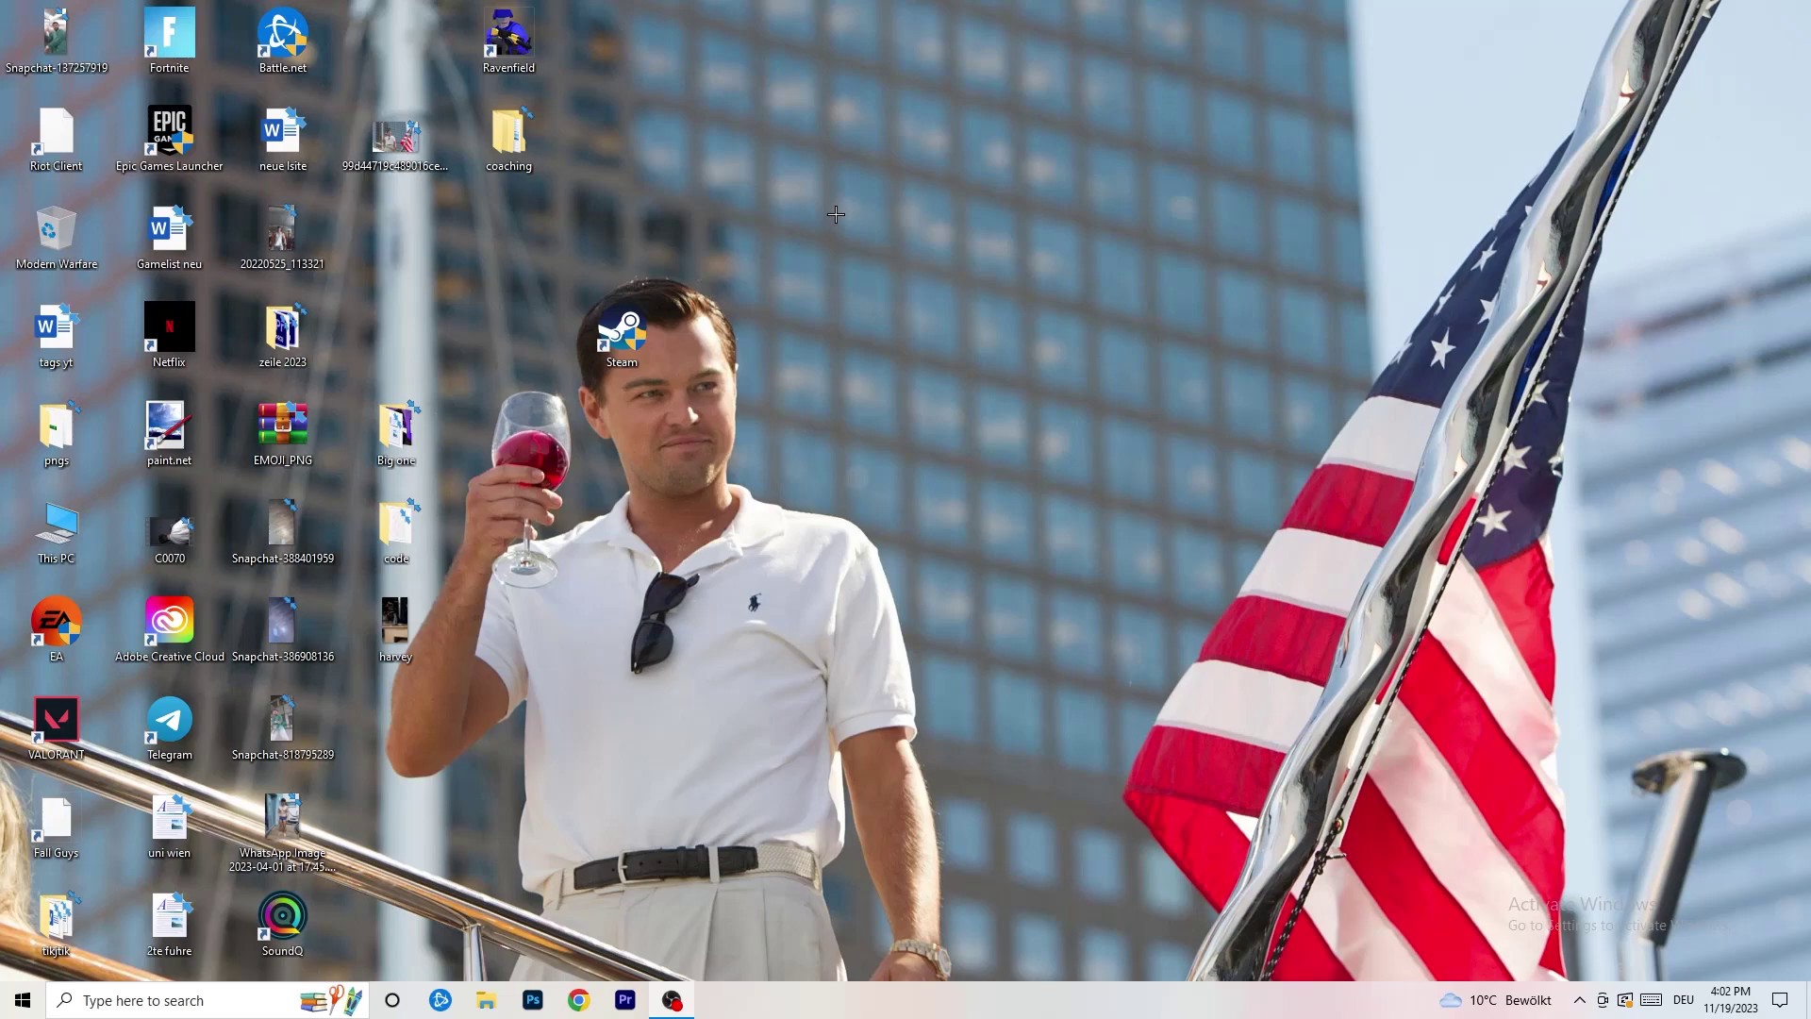
pyautogui.moveTo(879, 993); pyautogui.dragTo(637, 882)
pyautogui.rightClick(882, 1005)
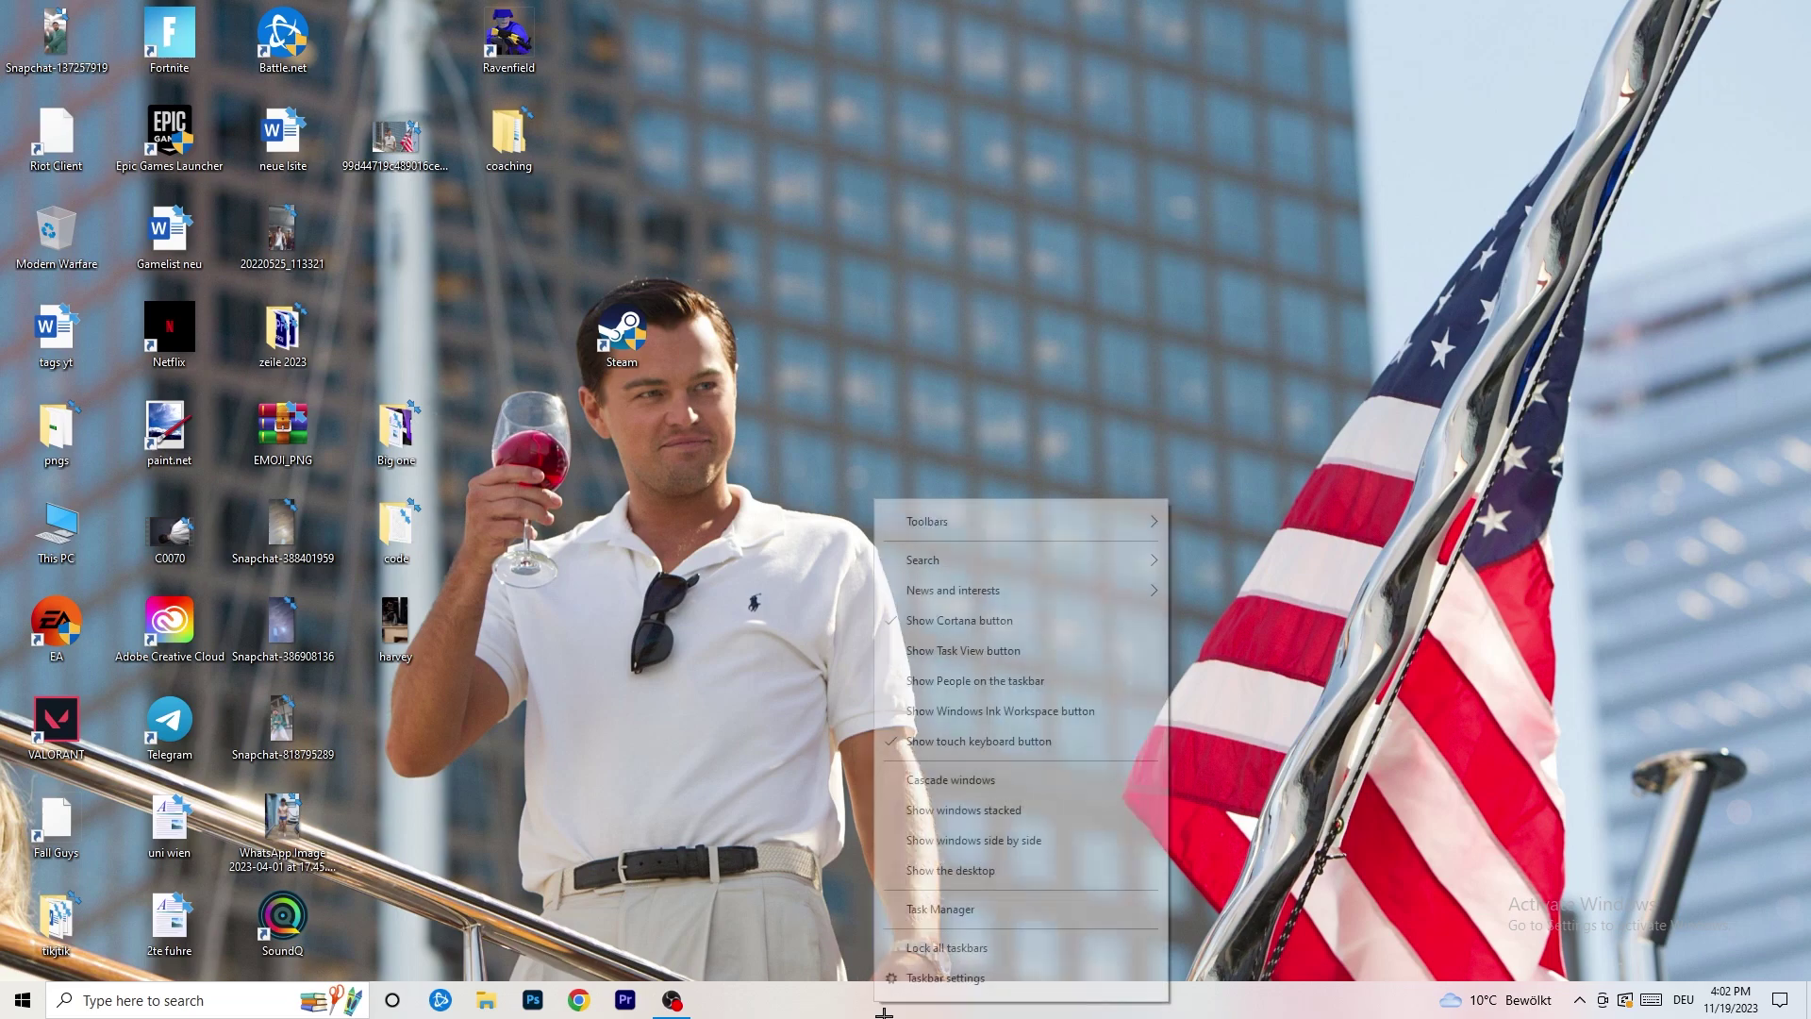
pyautogui.click(973, 911)
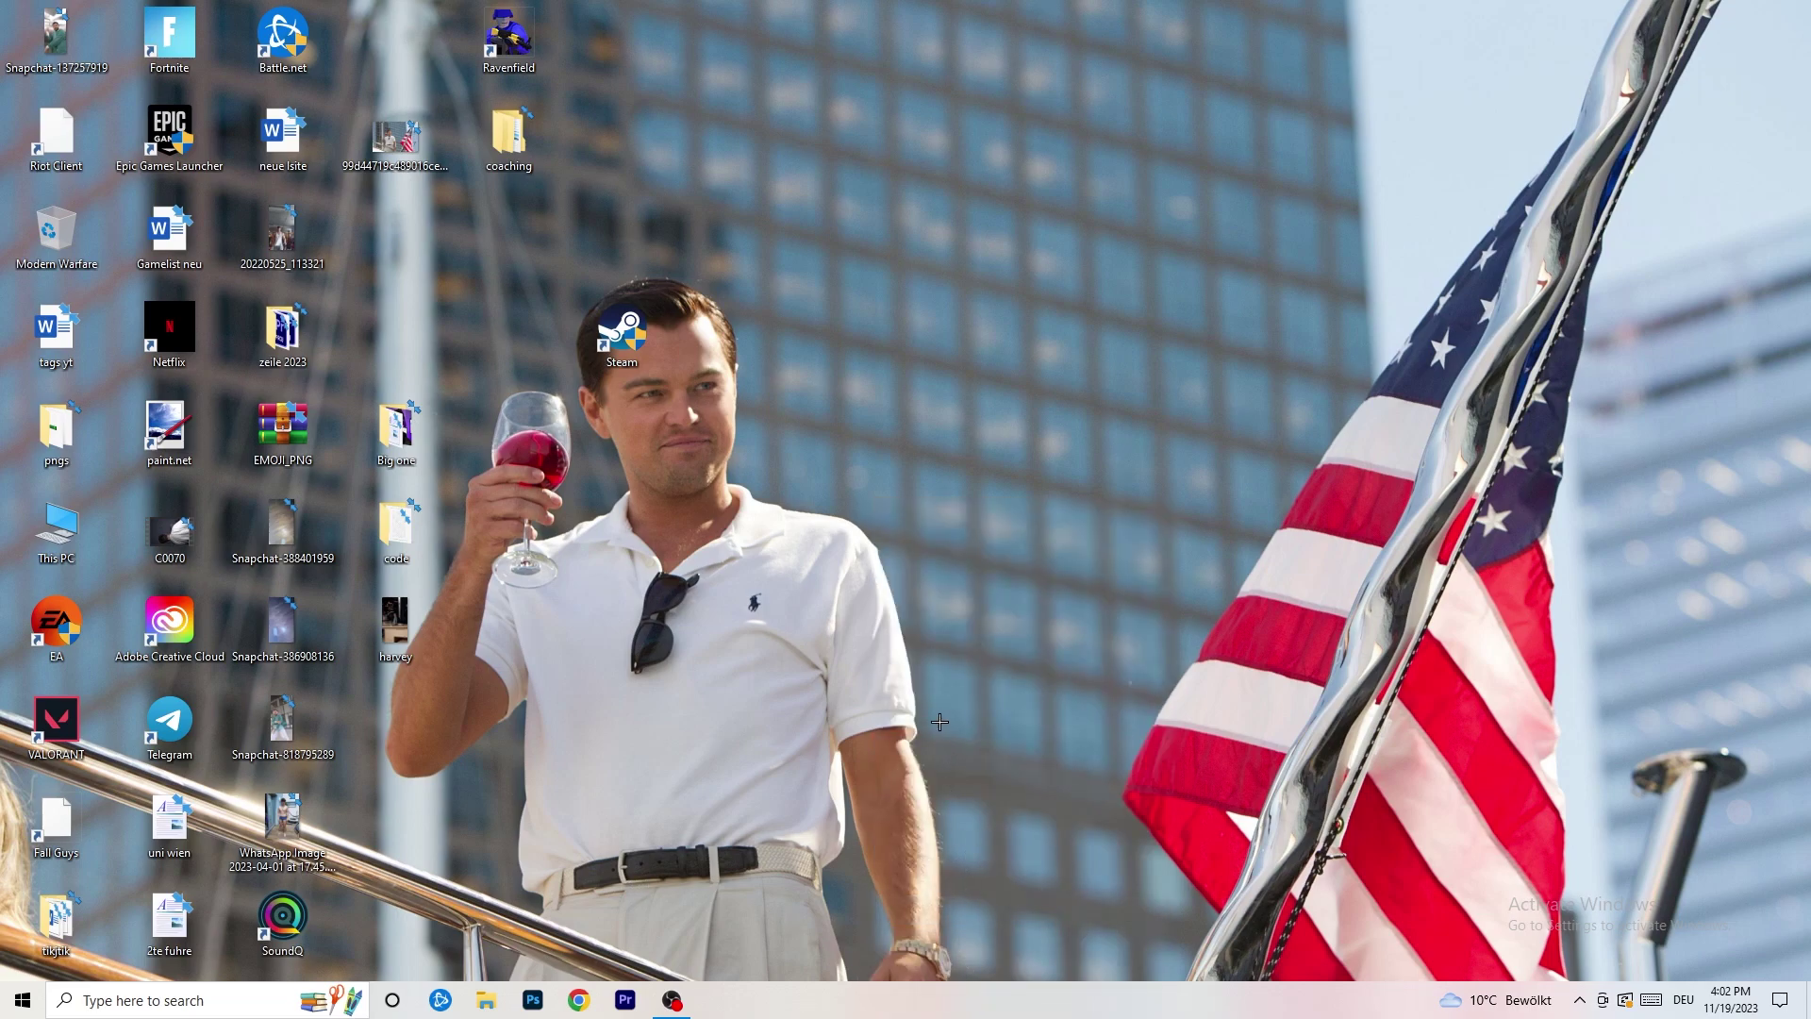
pyautogui.click(1045, 47)
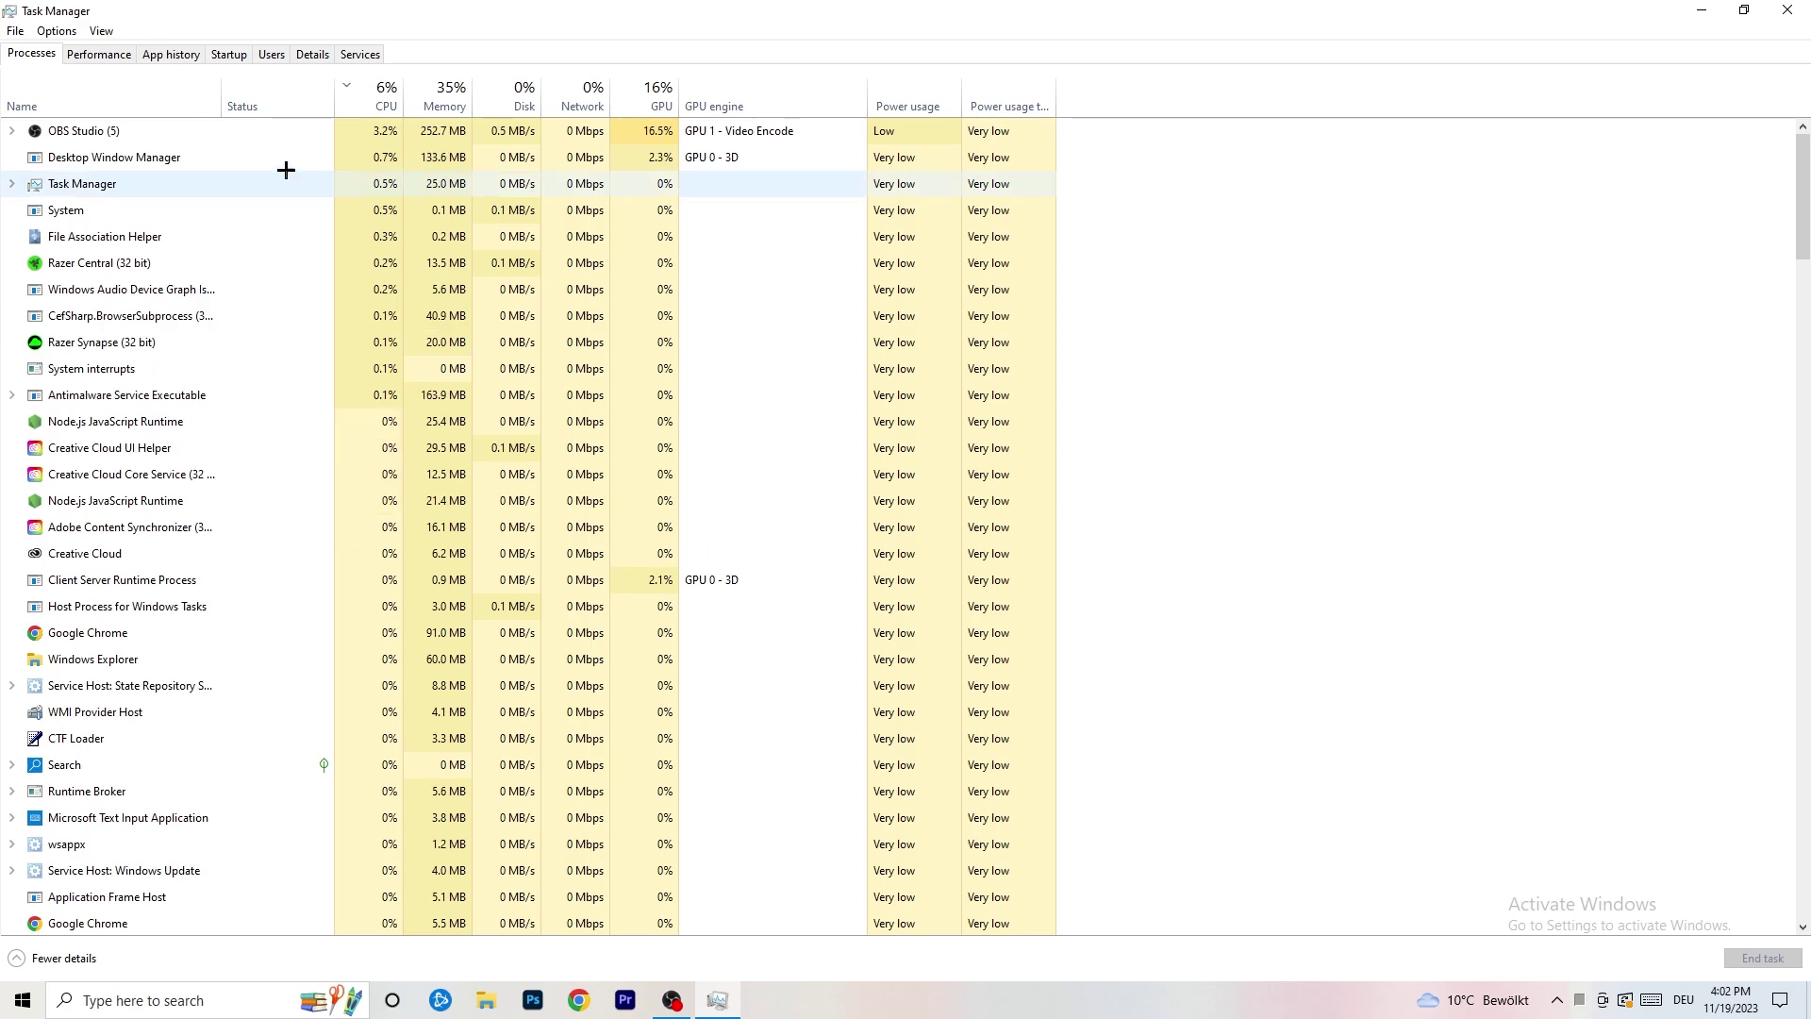
pyautogui.click(387, 88)
pyautogui.click(655, 92)
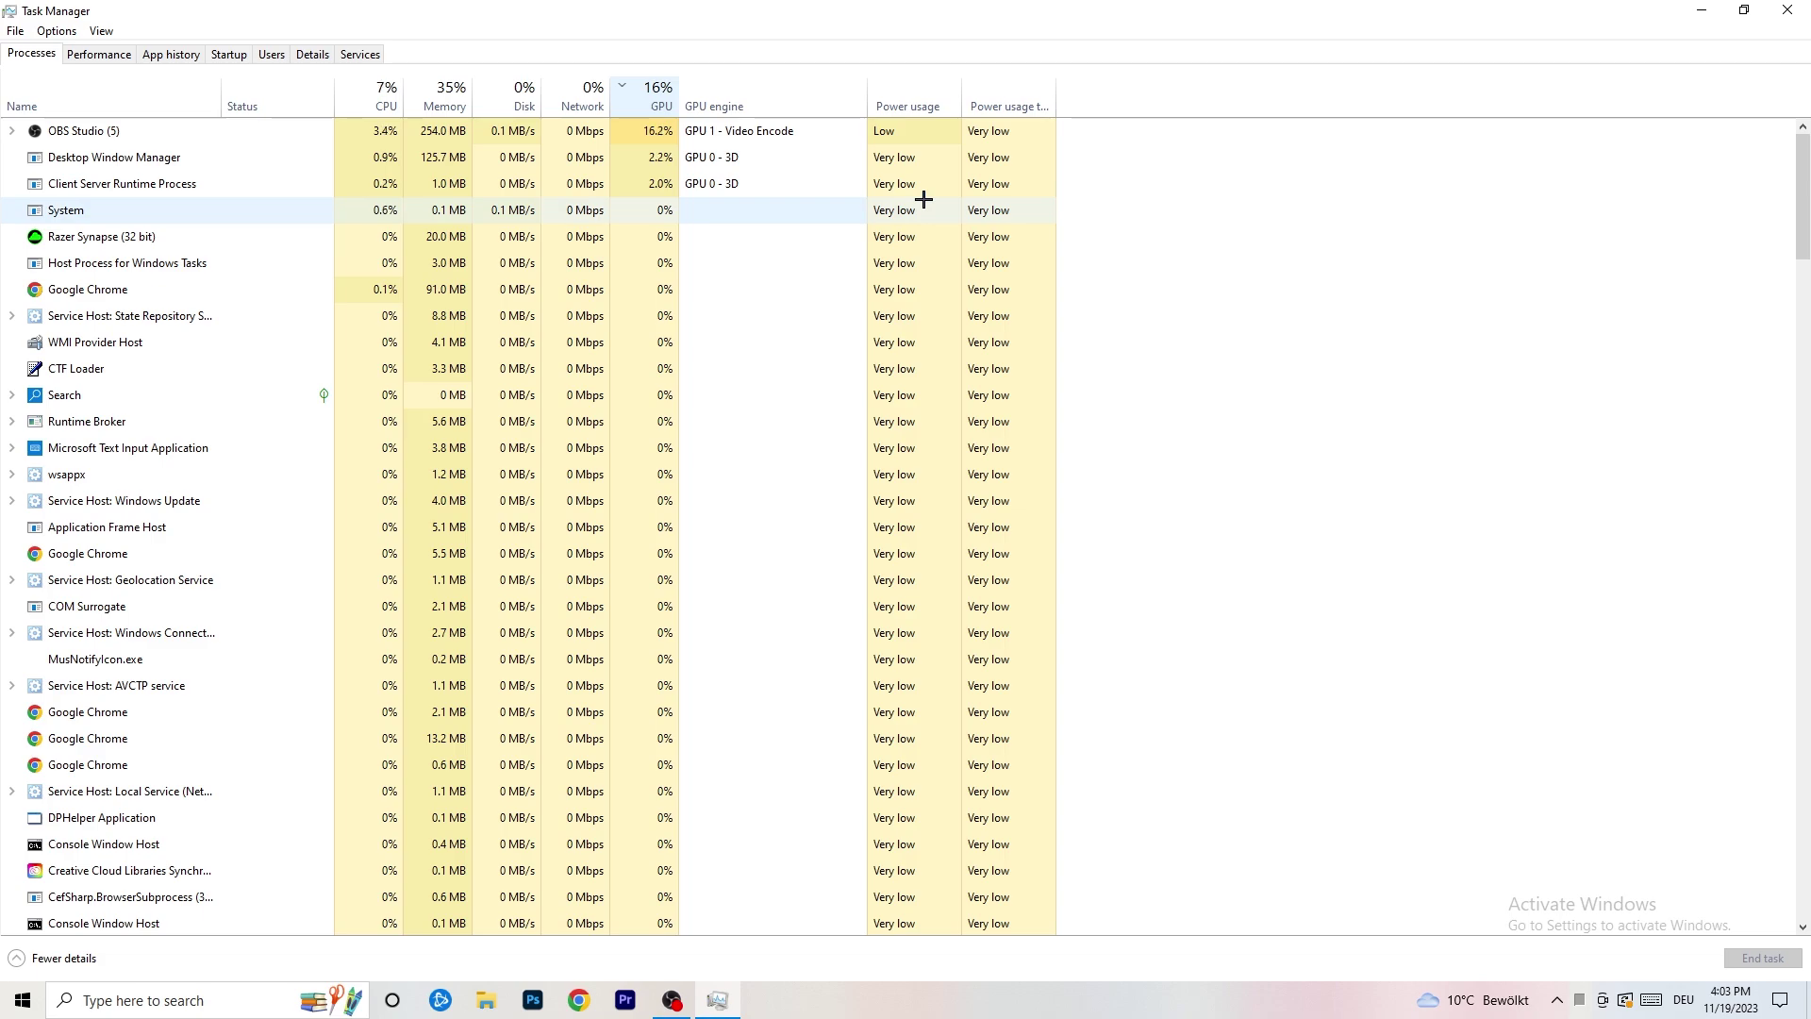
pyautogui.rightClick(658, 133)
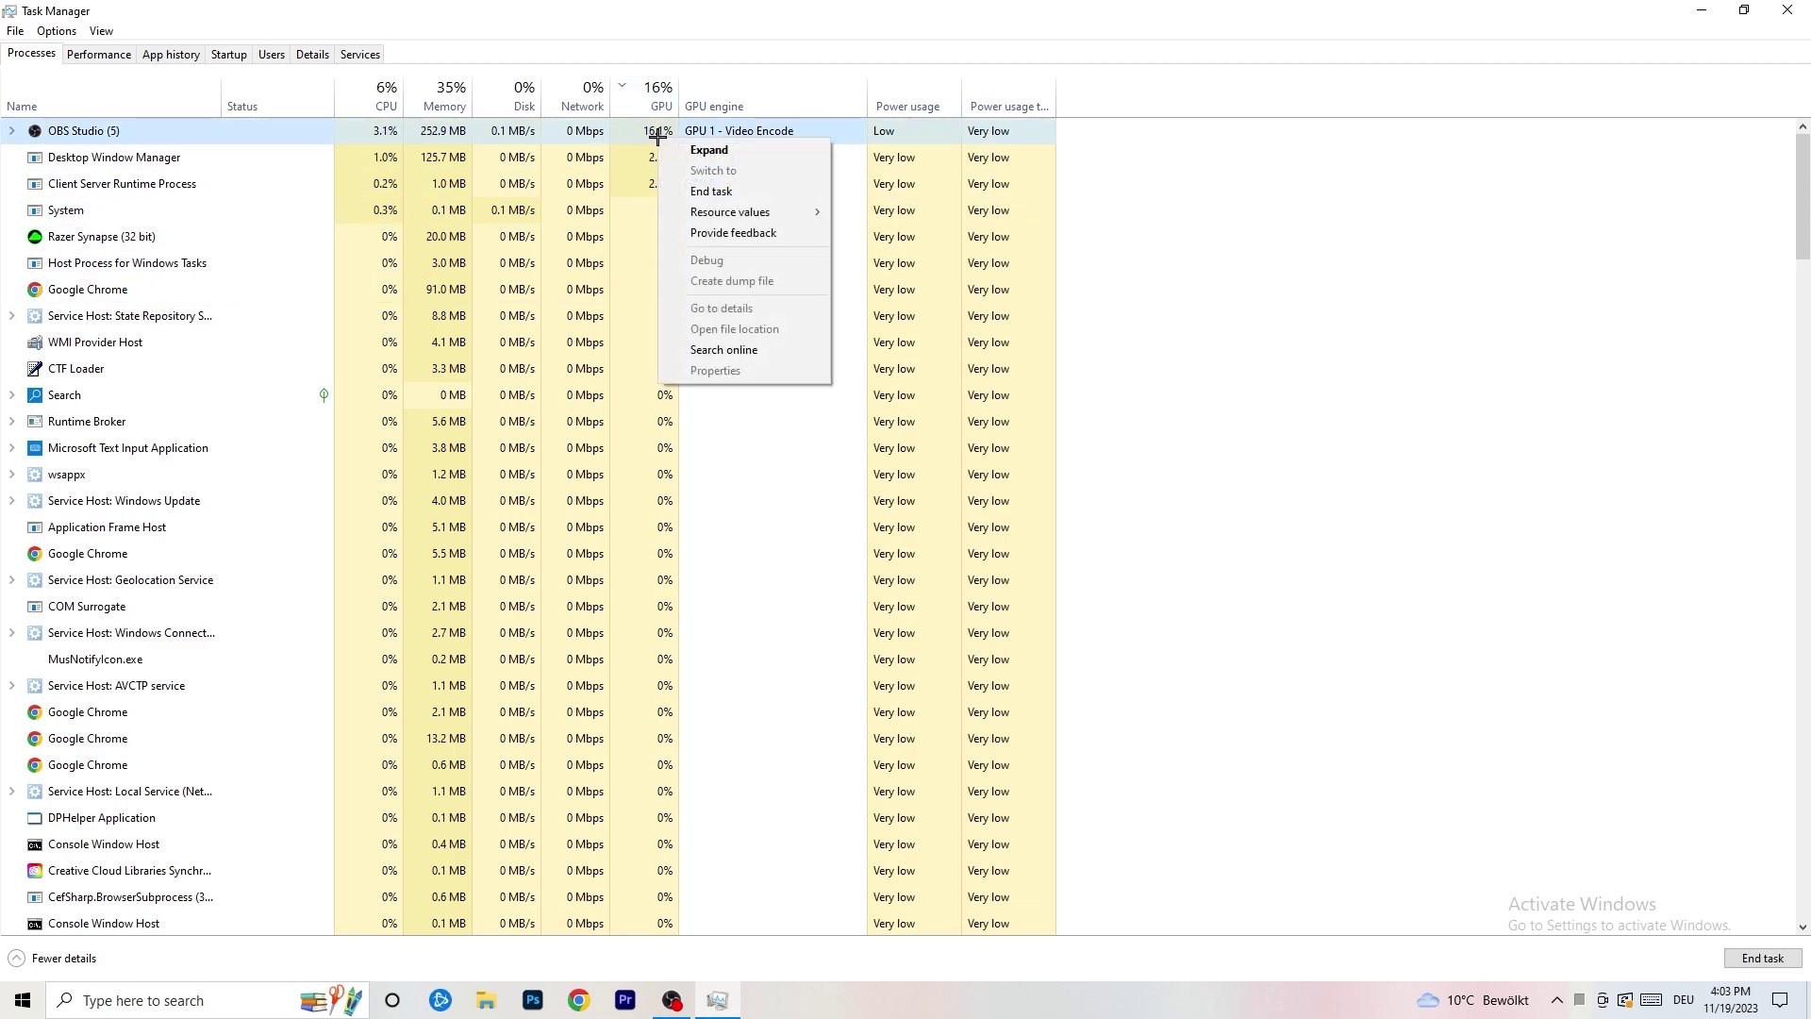
pyautogui.click(1481, 172)
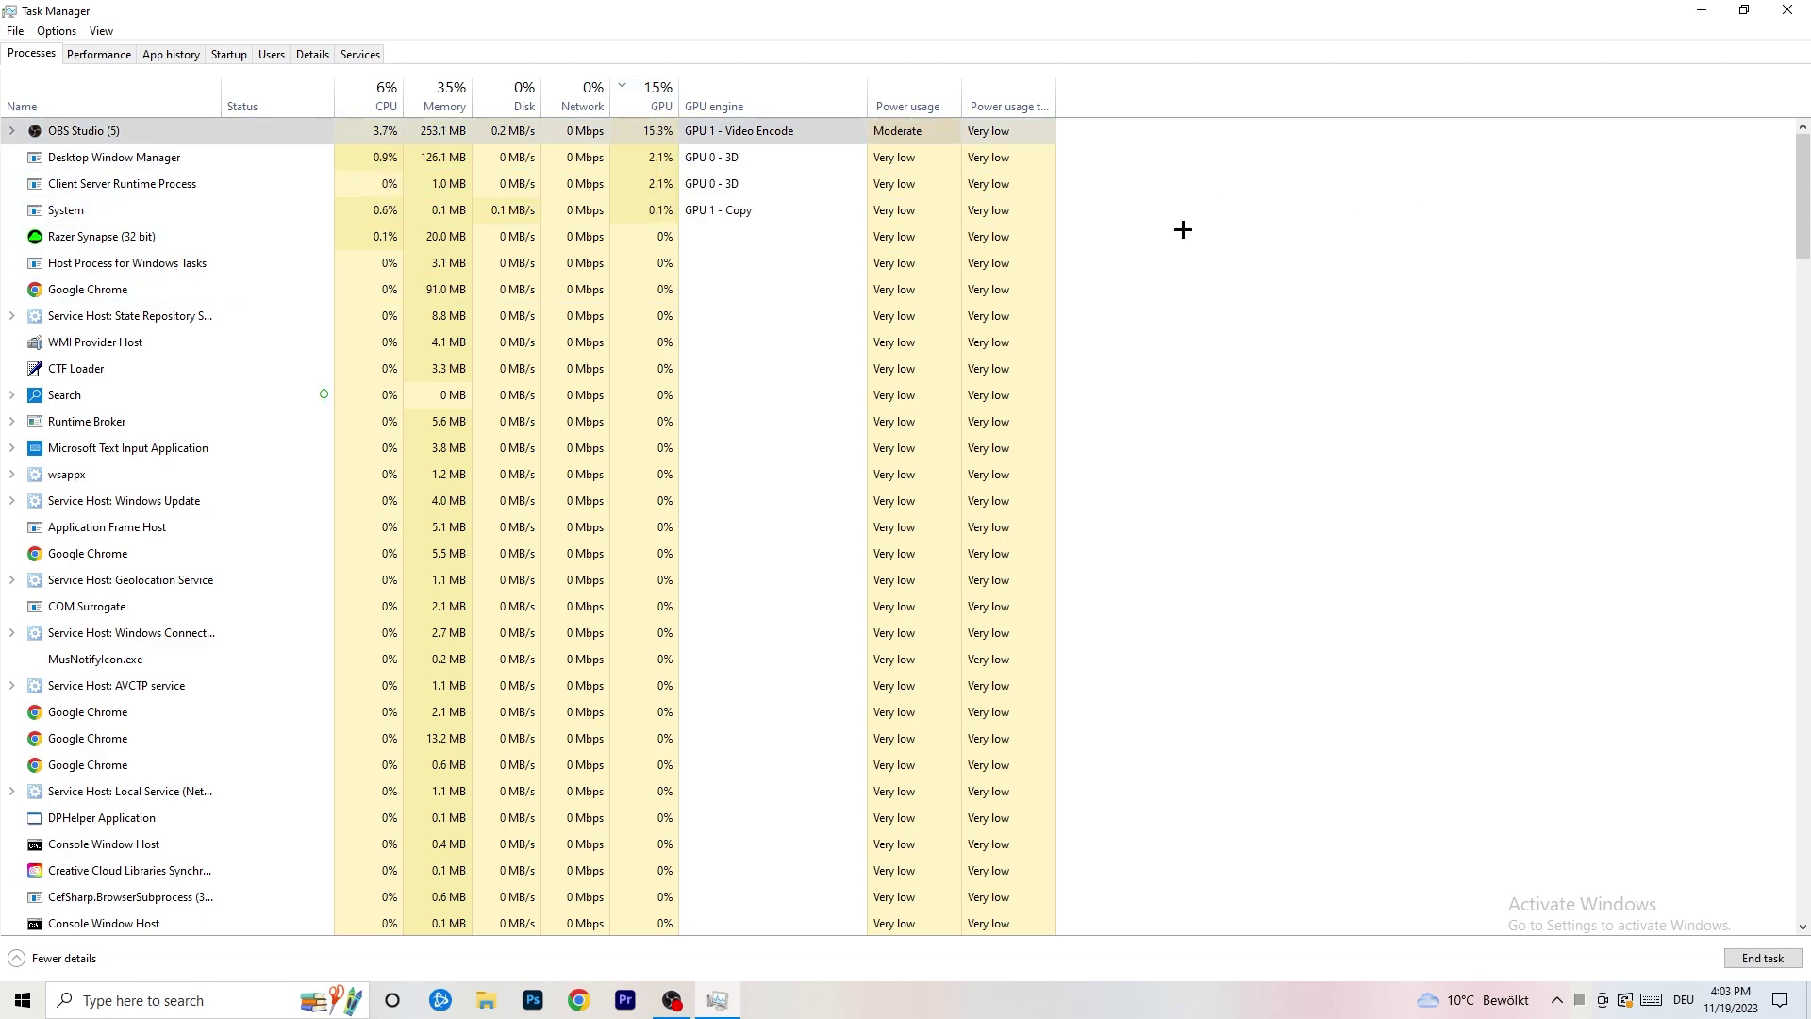
pyautogui.click(394, 87)
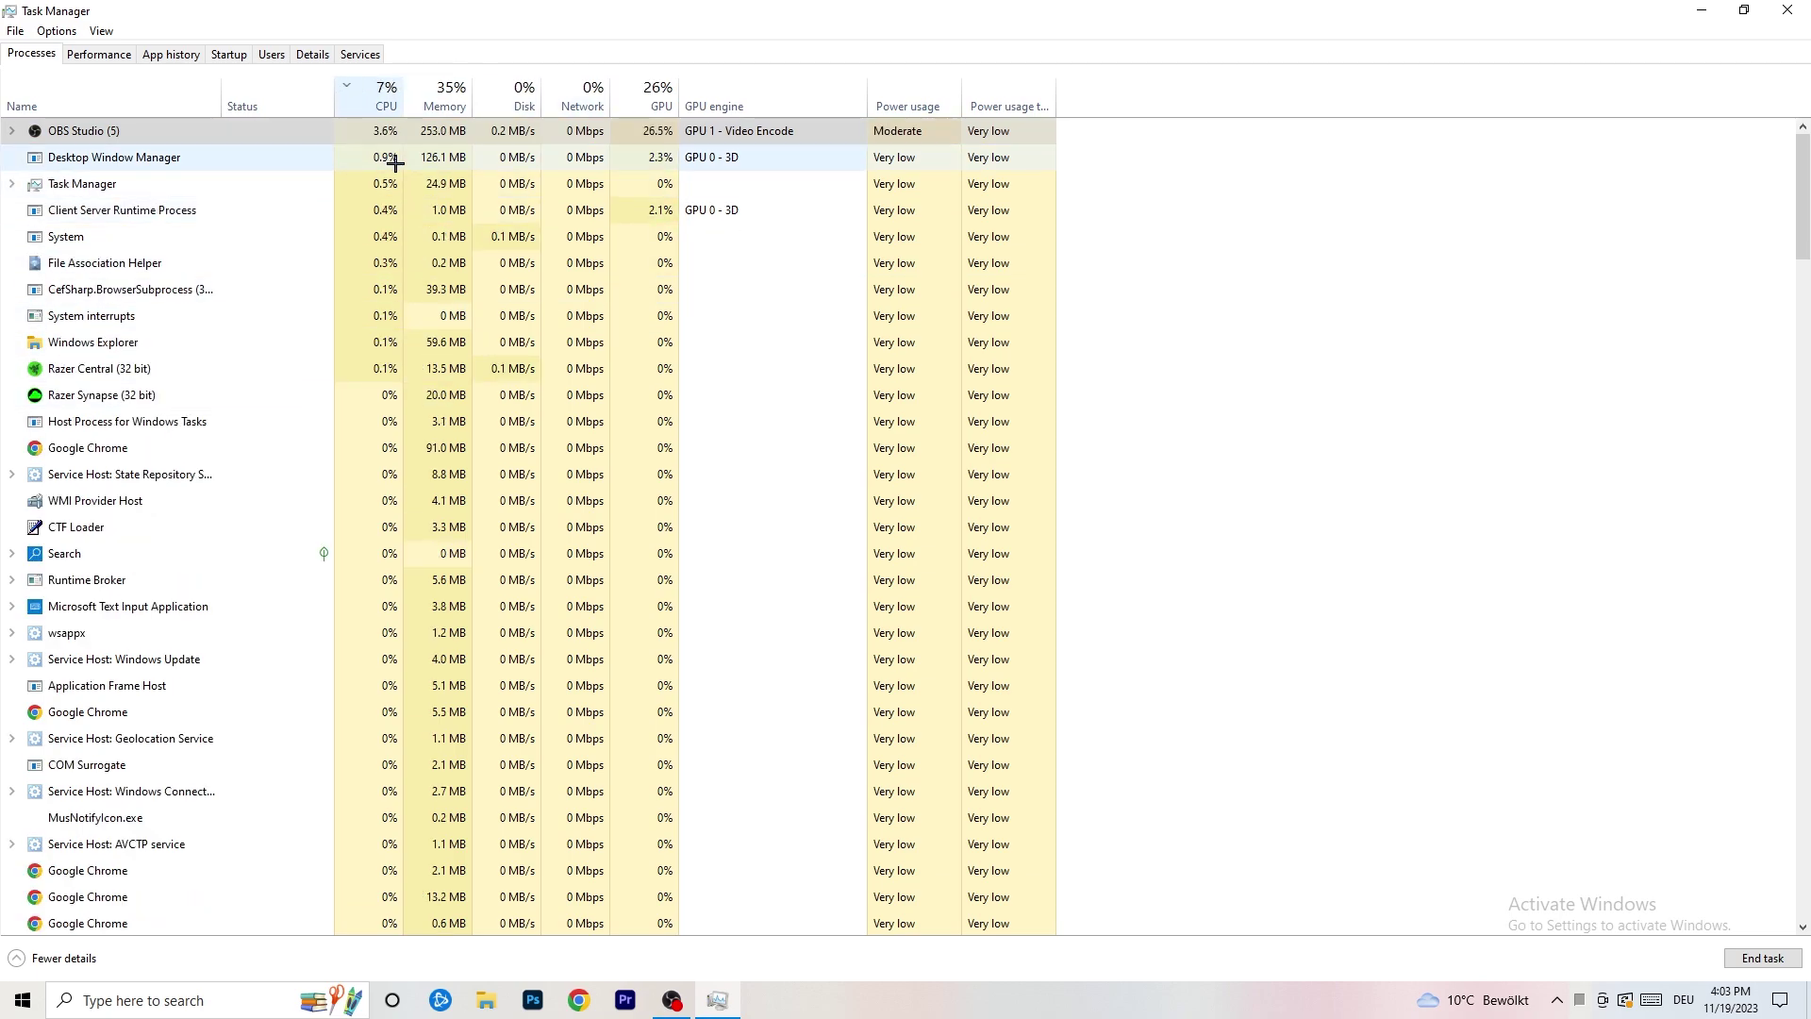
pyautogui.click(591, 124)
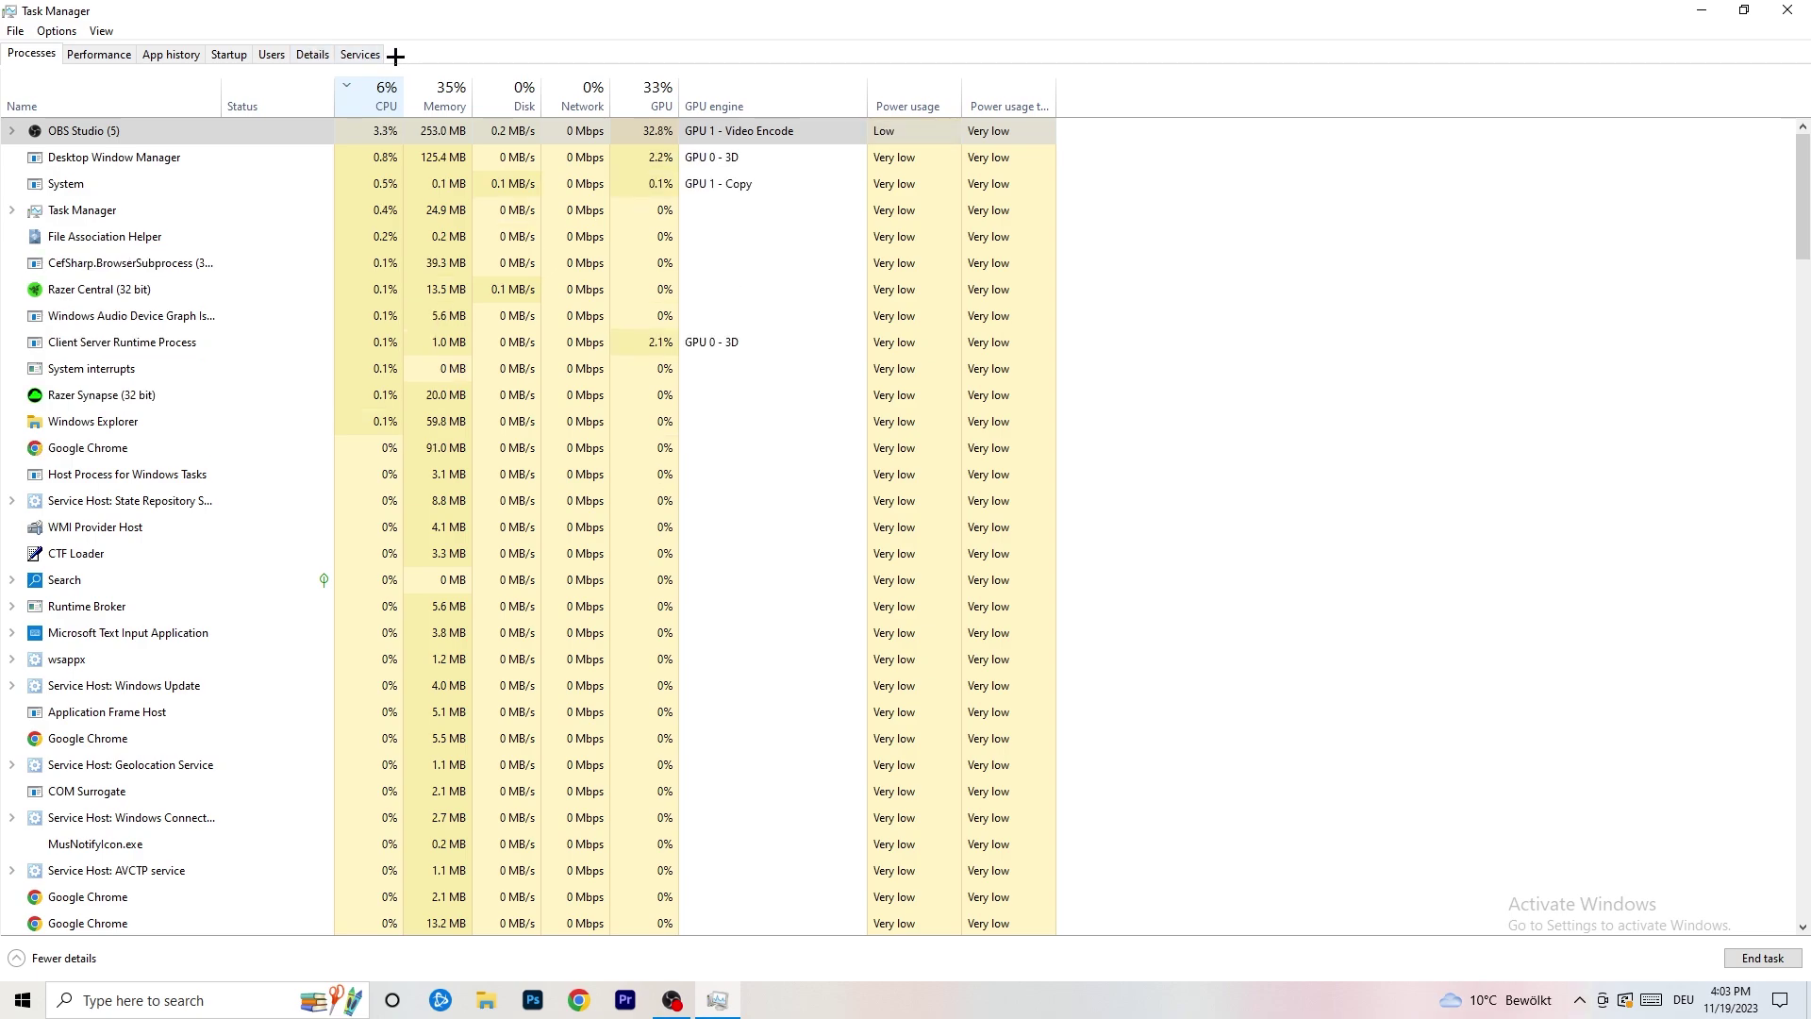
# - In Details, check Creative Cloud helper 11676's priority options, leaving Normal, then view Startup apps
pyautogui.click(312, 51)
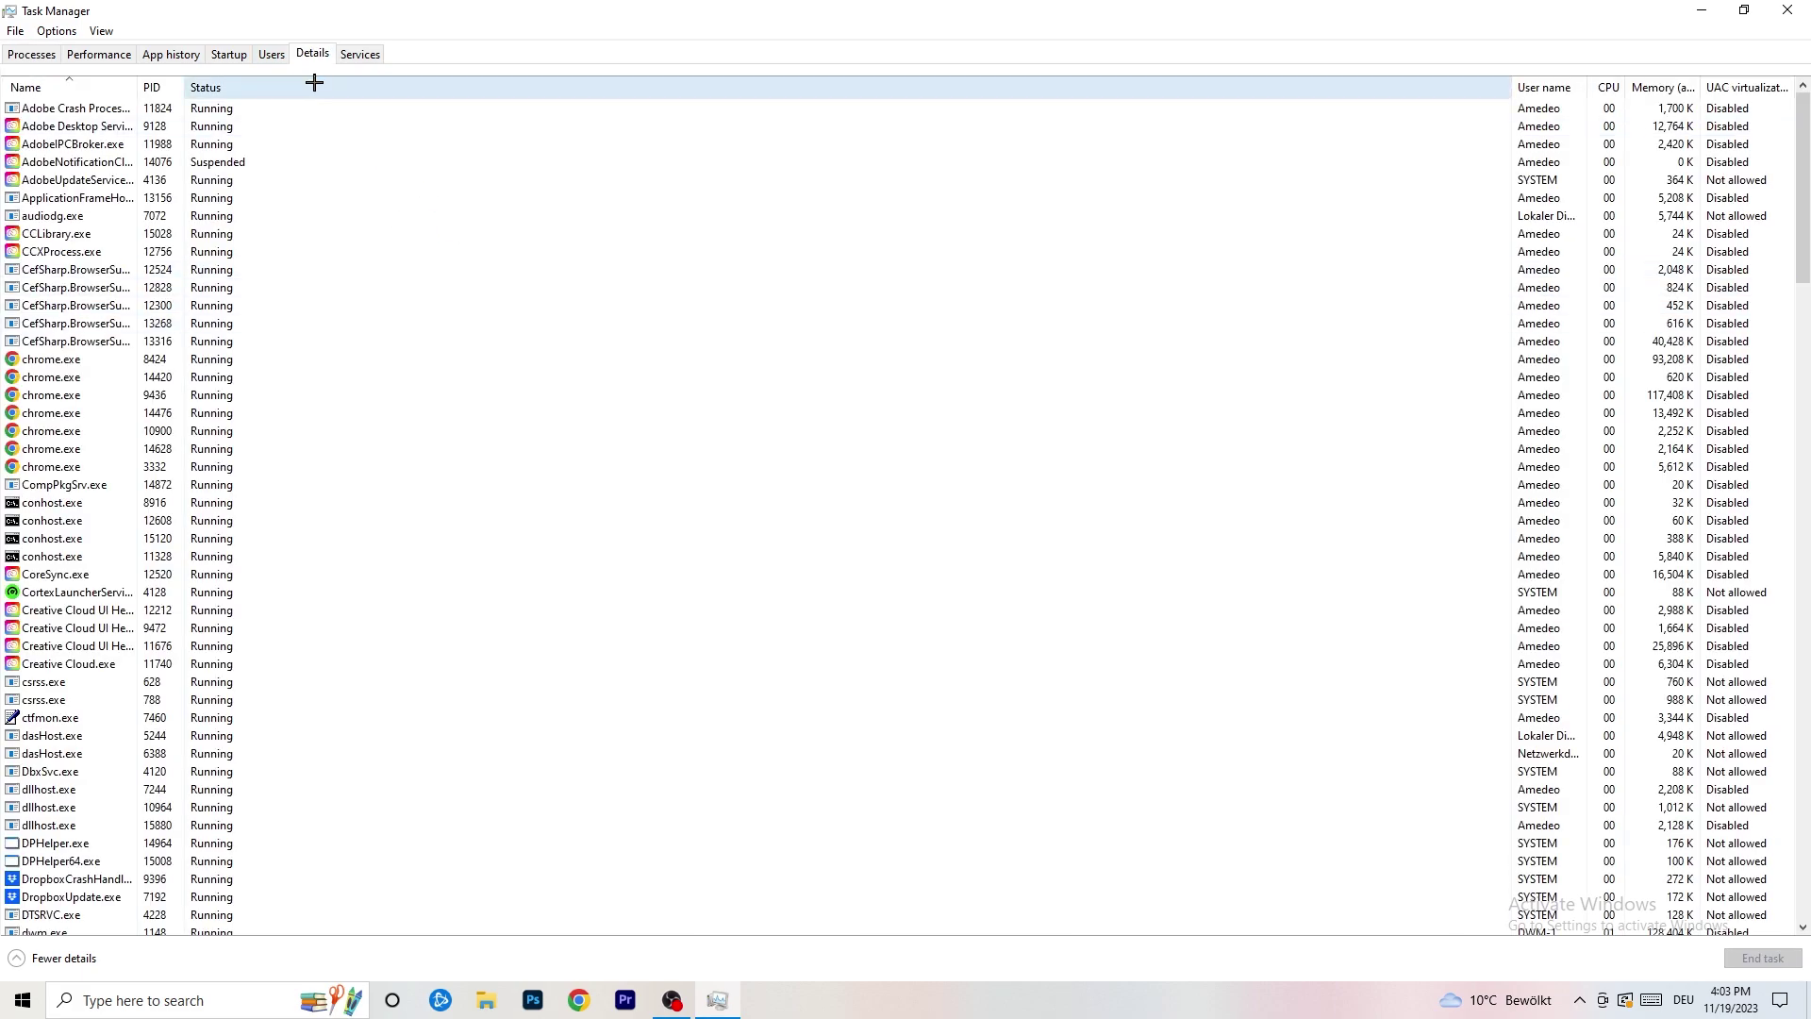
pyautogui.scroll(-5, 267, 488)
pyautogui.scroll(5, 312, 402)
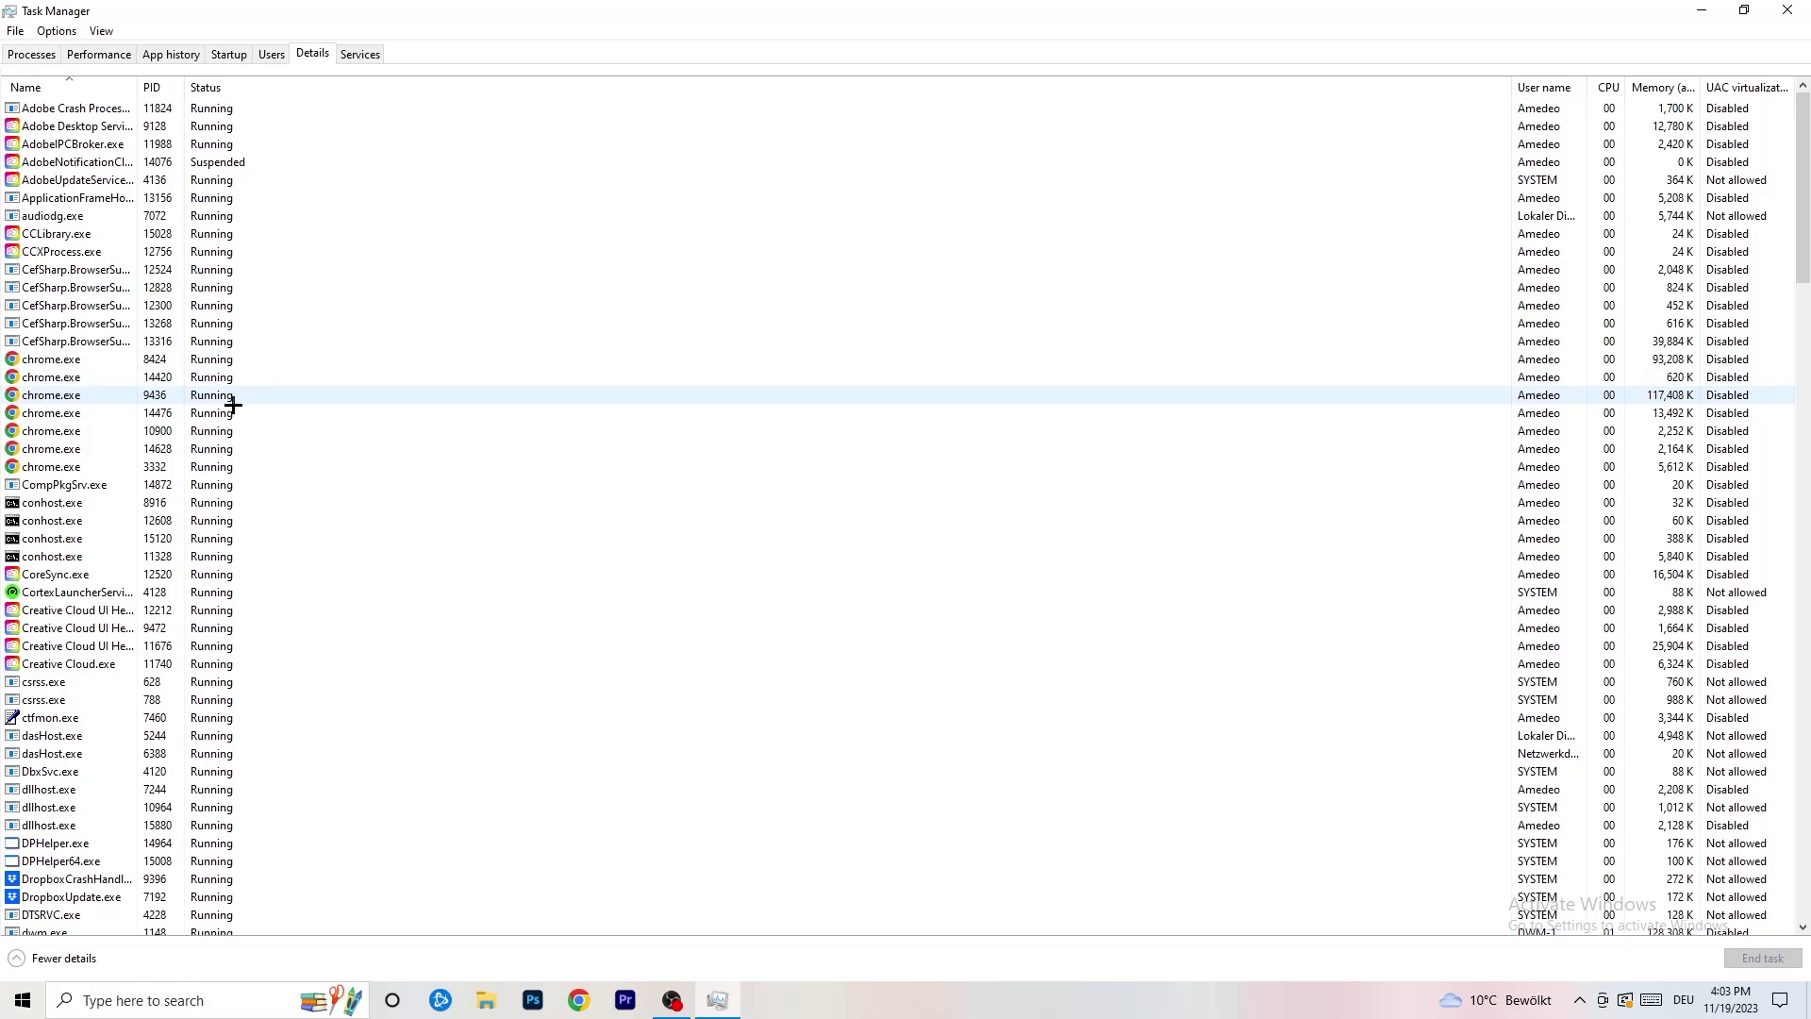
pyautogui.scroll(-3, 106, 519)
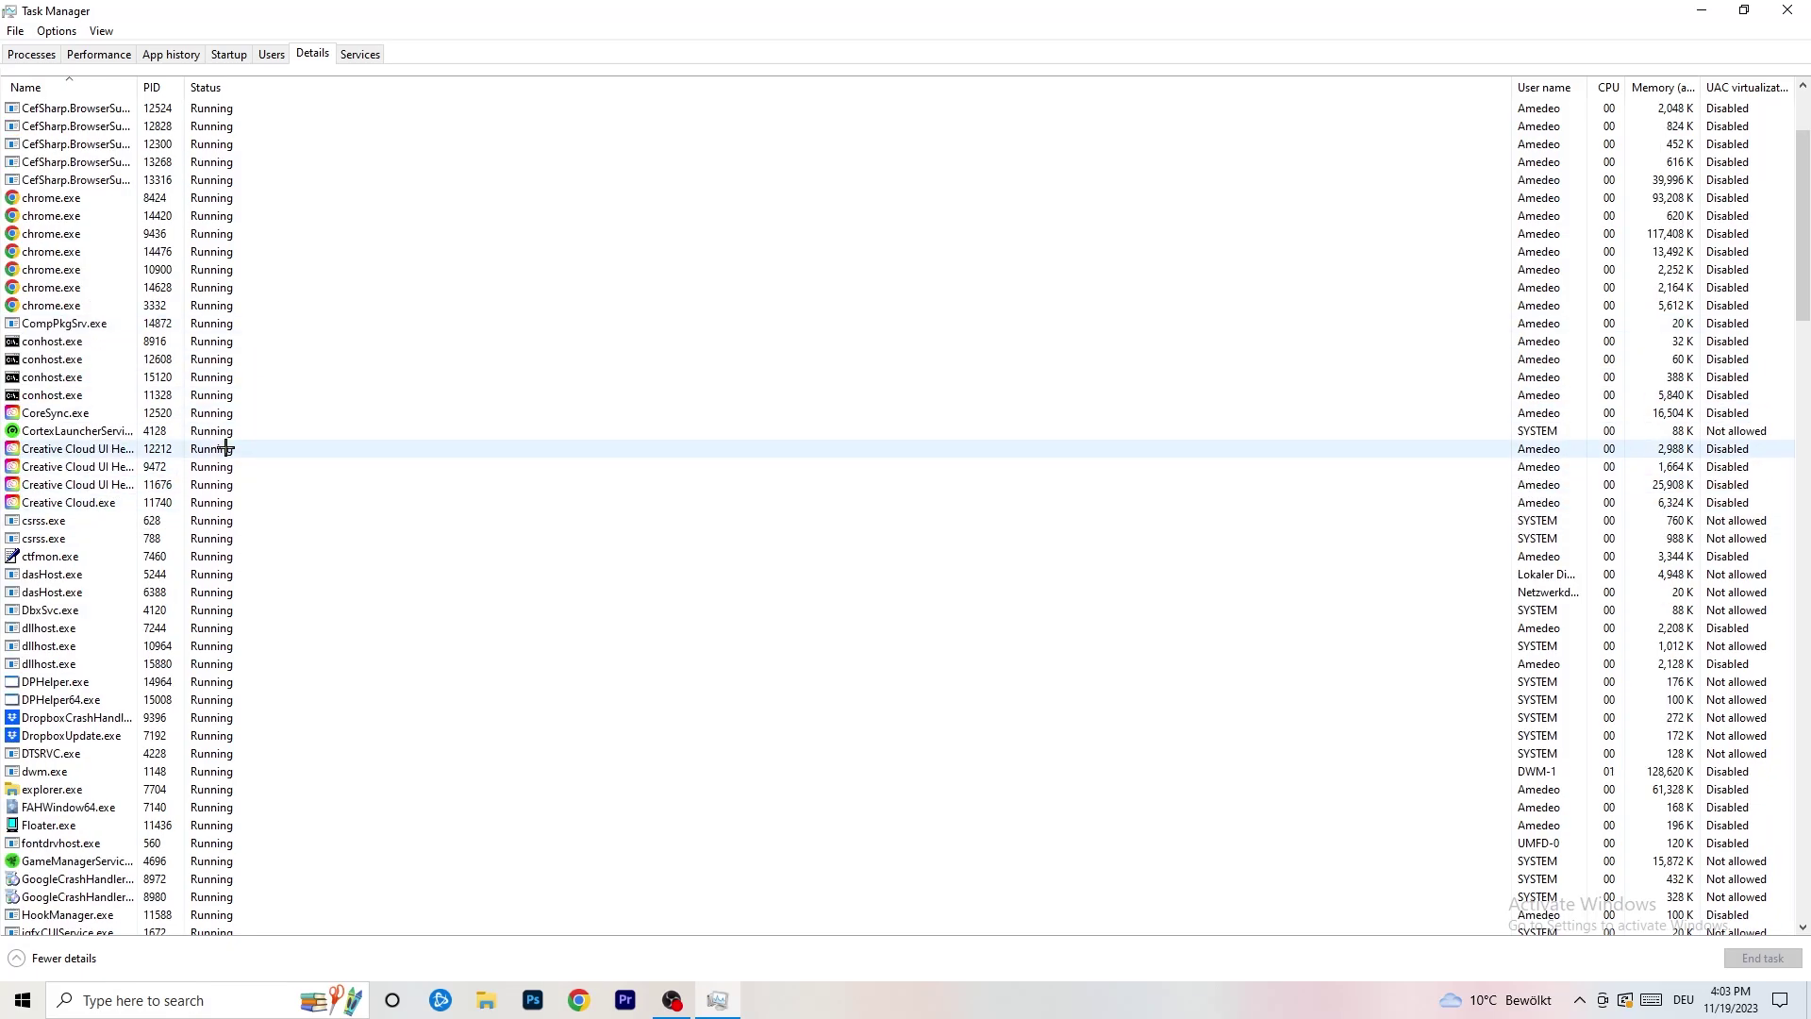
pyautogui.rightClick(75, 485)
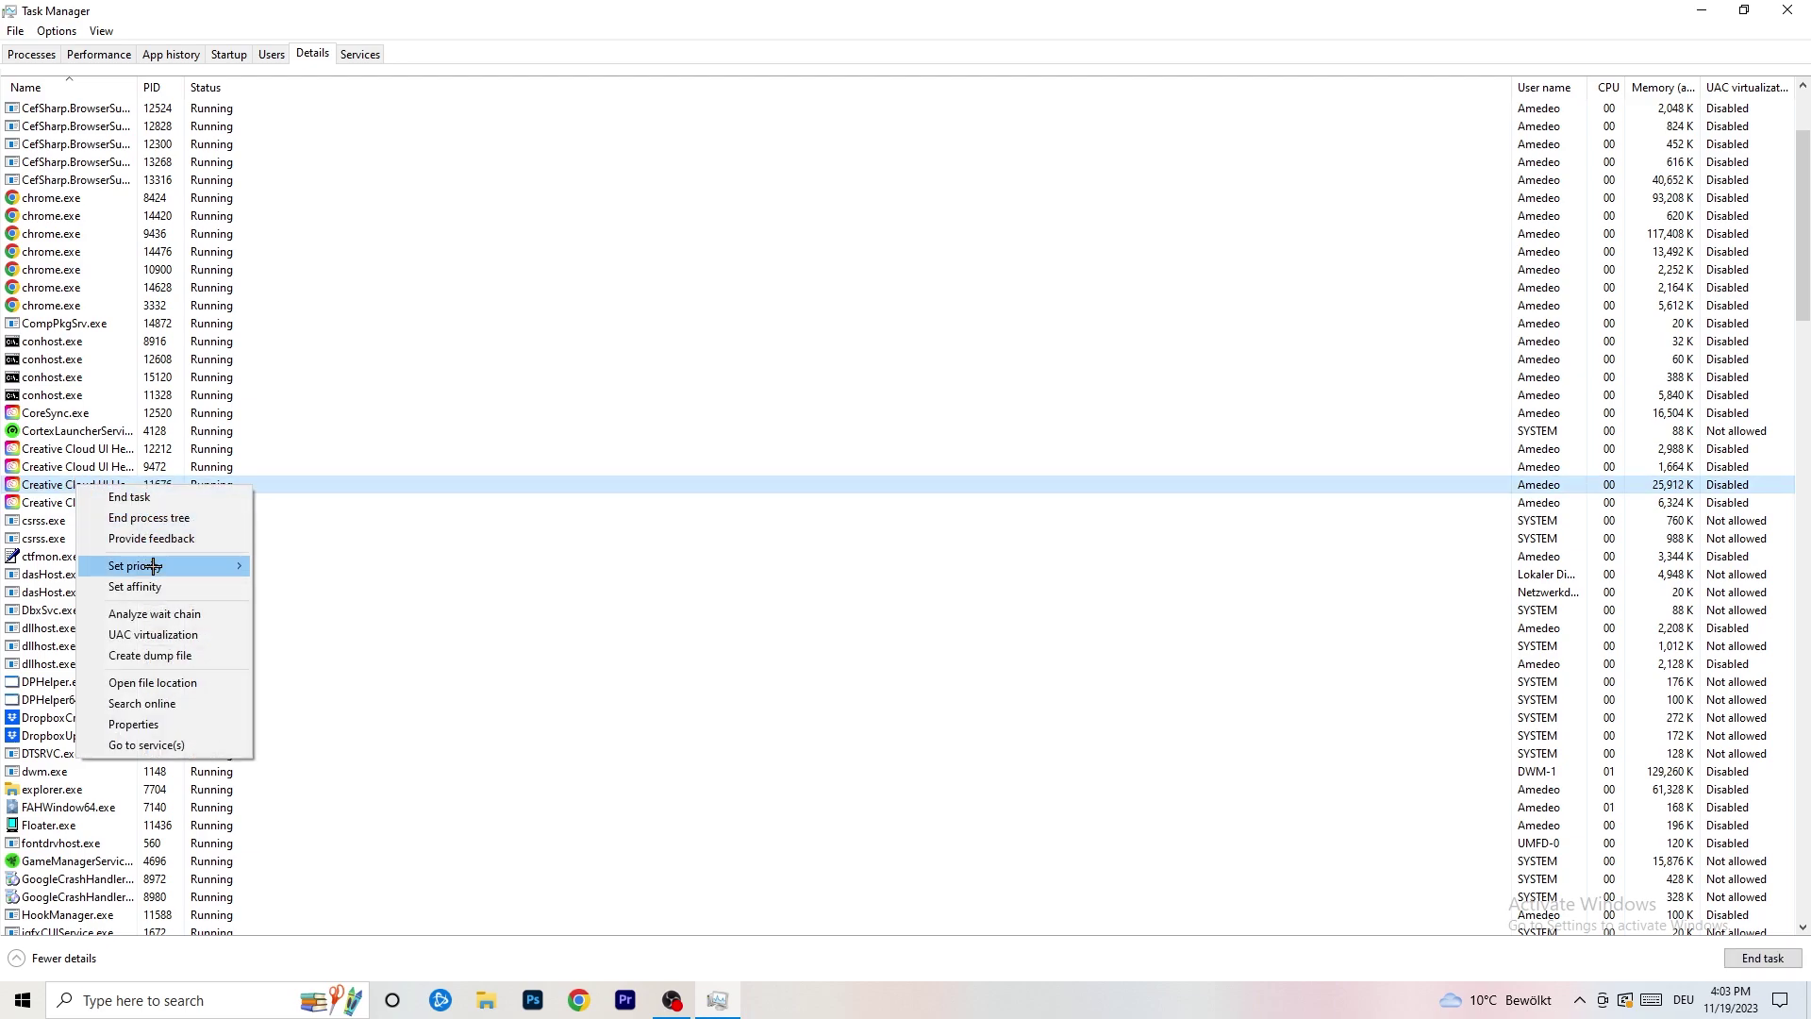
pyautogui.moveTo(151, 566)
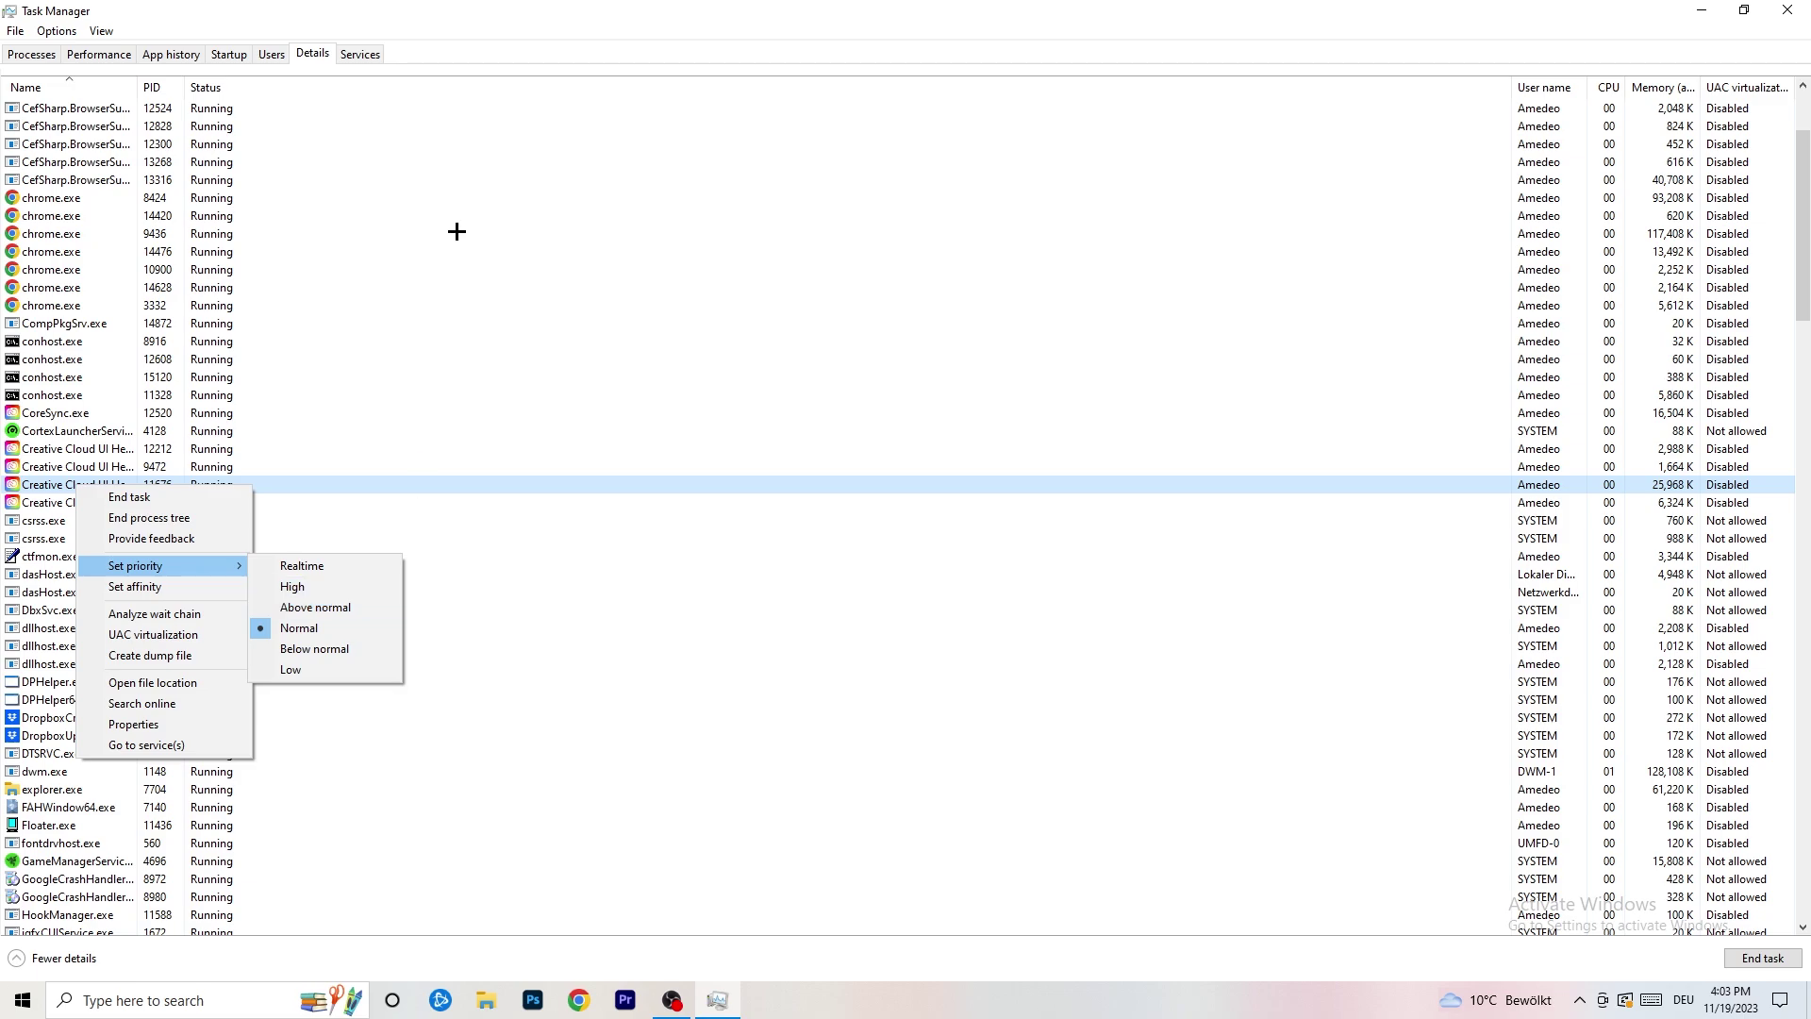
pyautogui.click(230, 57)
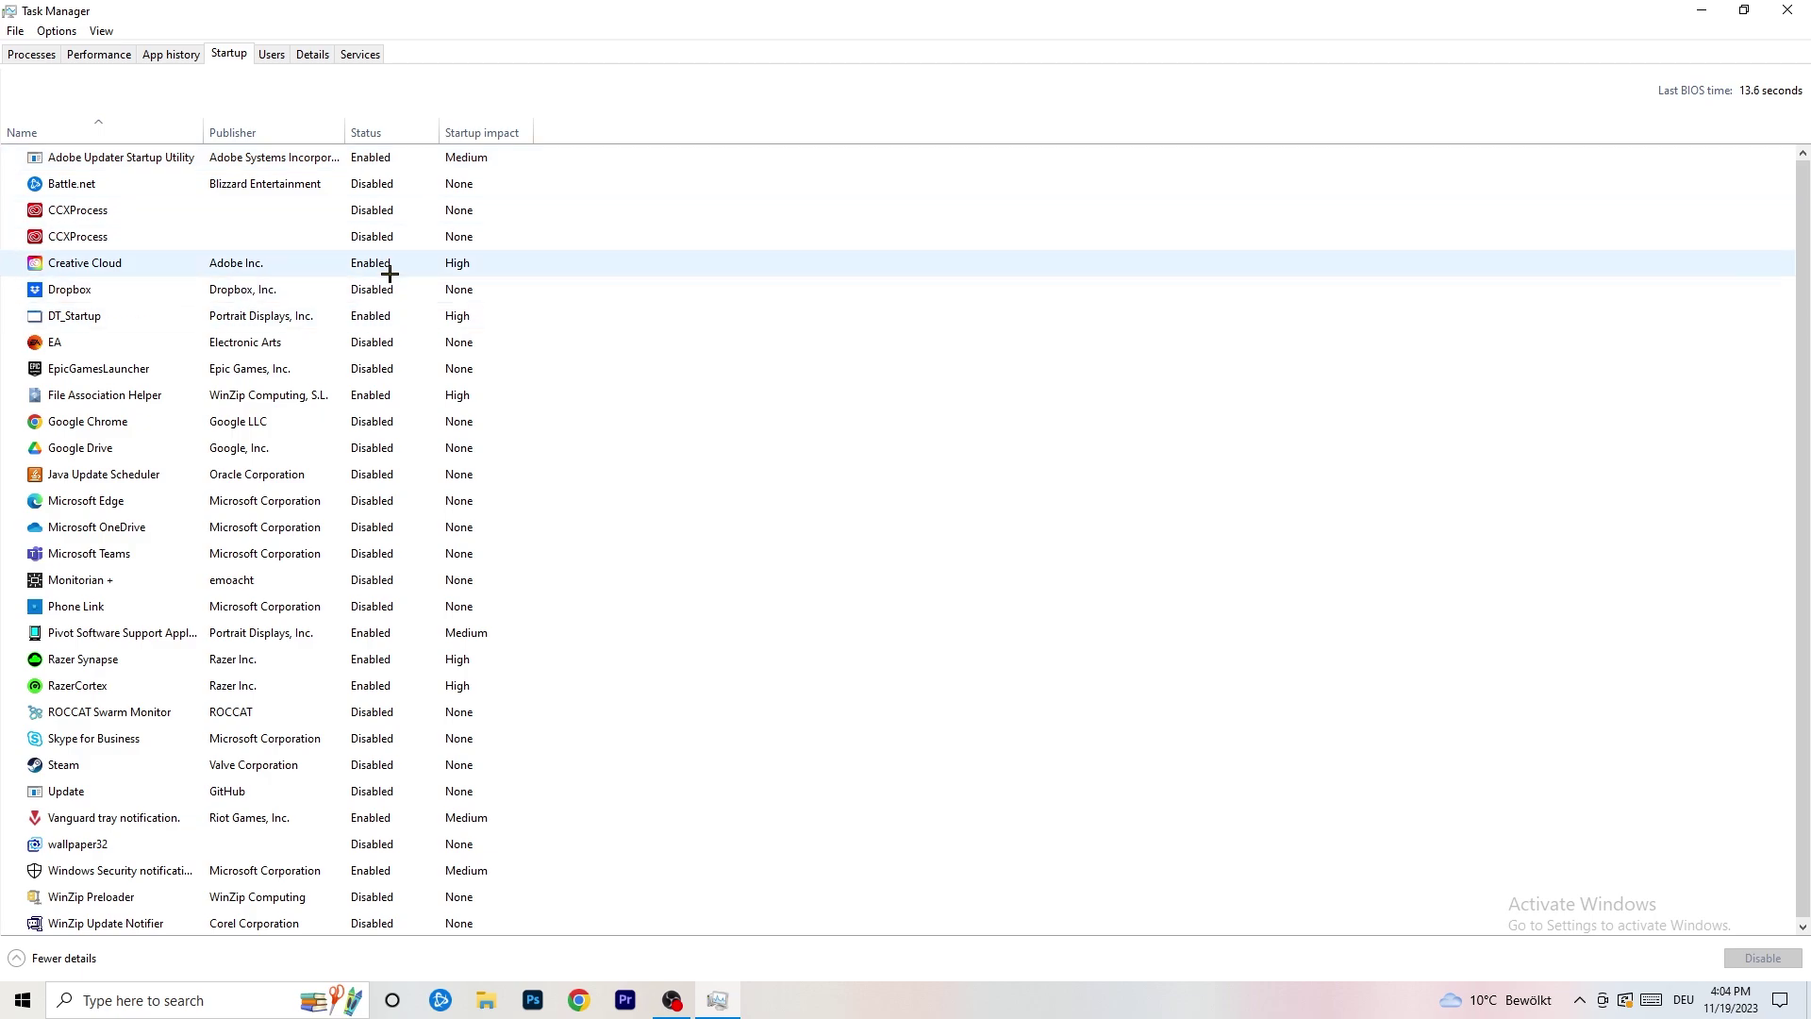
# - Leave DT_Startup enabled by dismissing its menu, then close Task Manager
pyautogui.rightClick(412, 310)
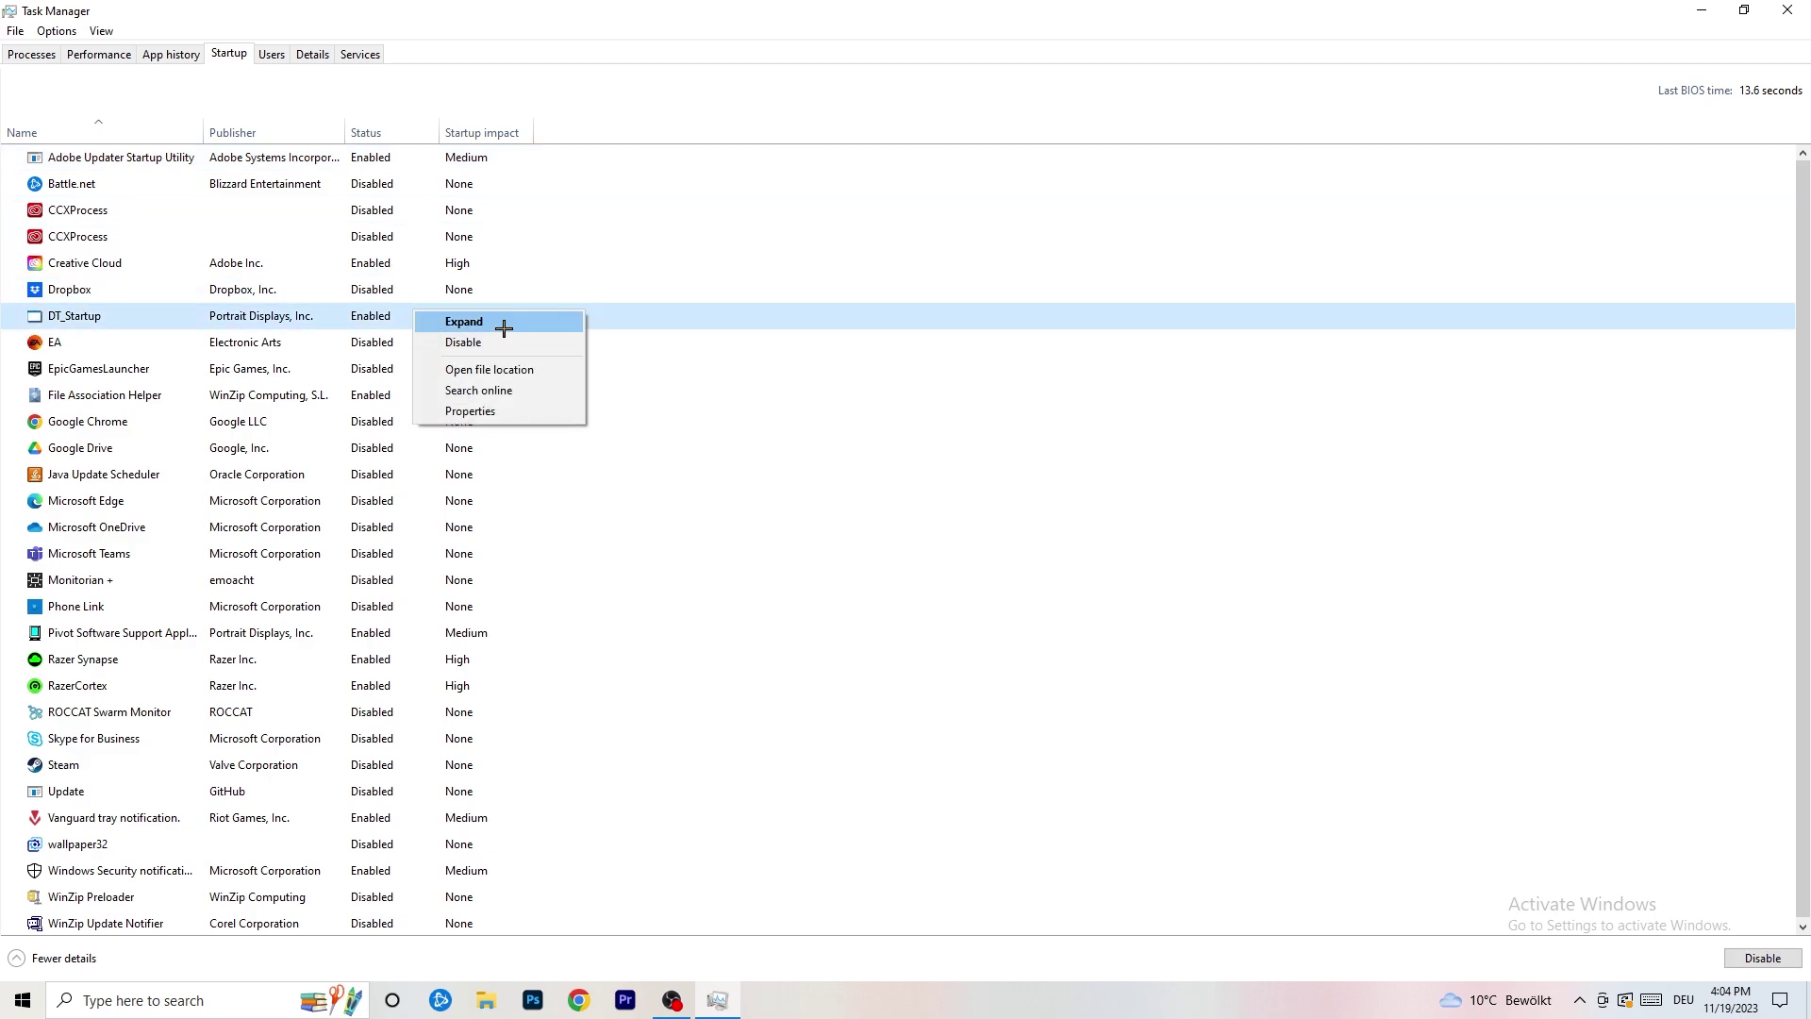
pyautogui.press('Escape')
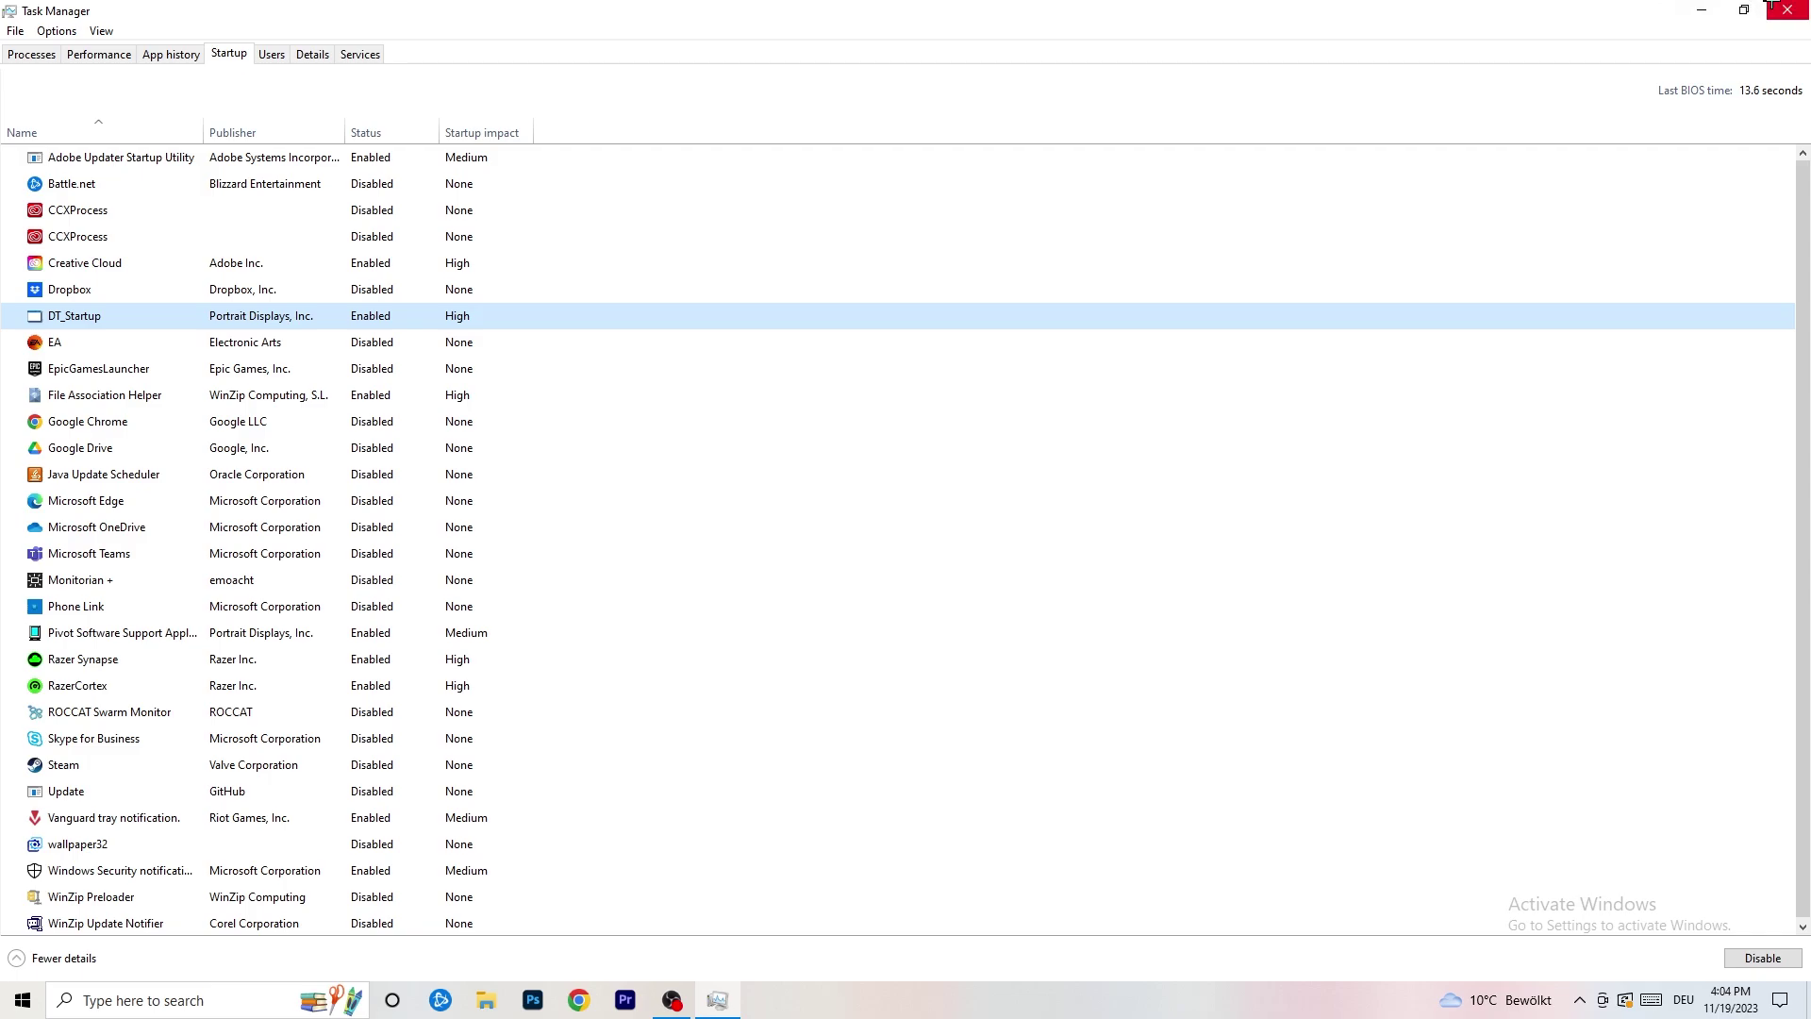
pyautogui.click(1786, 9)
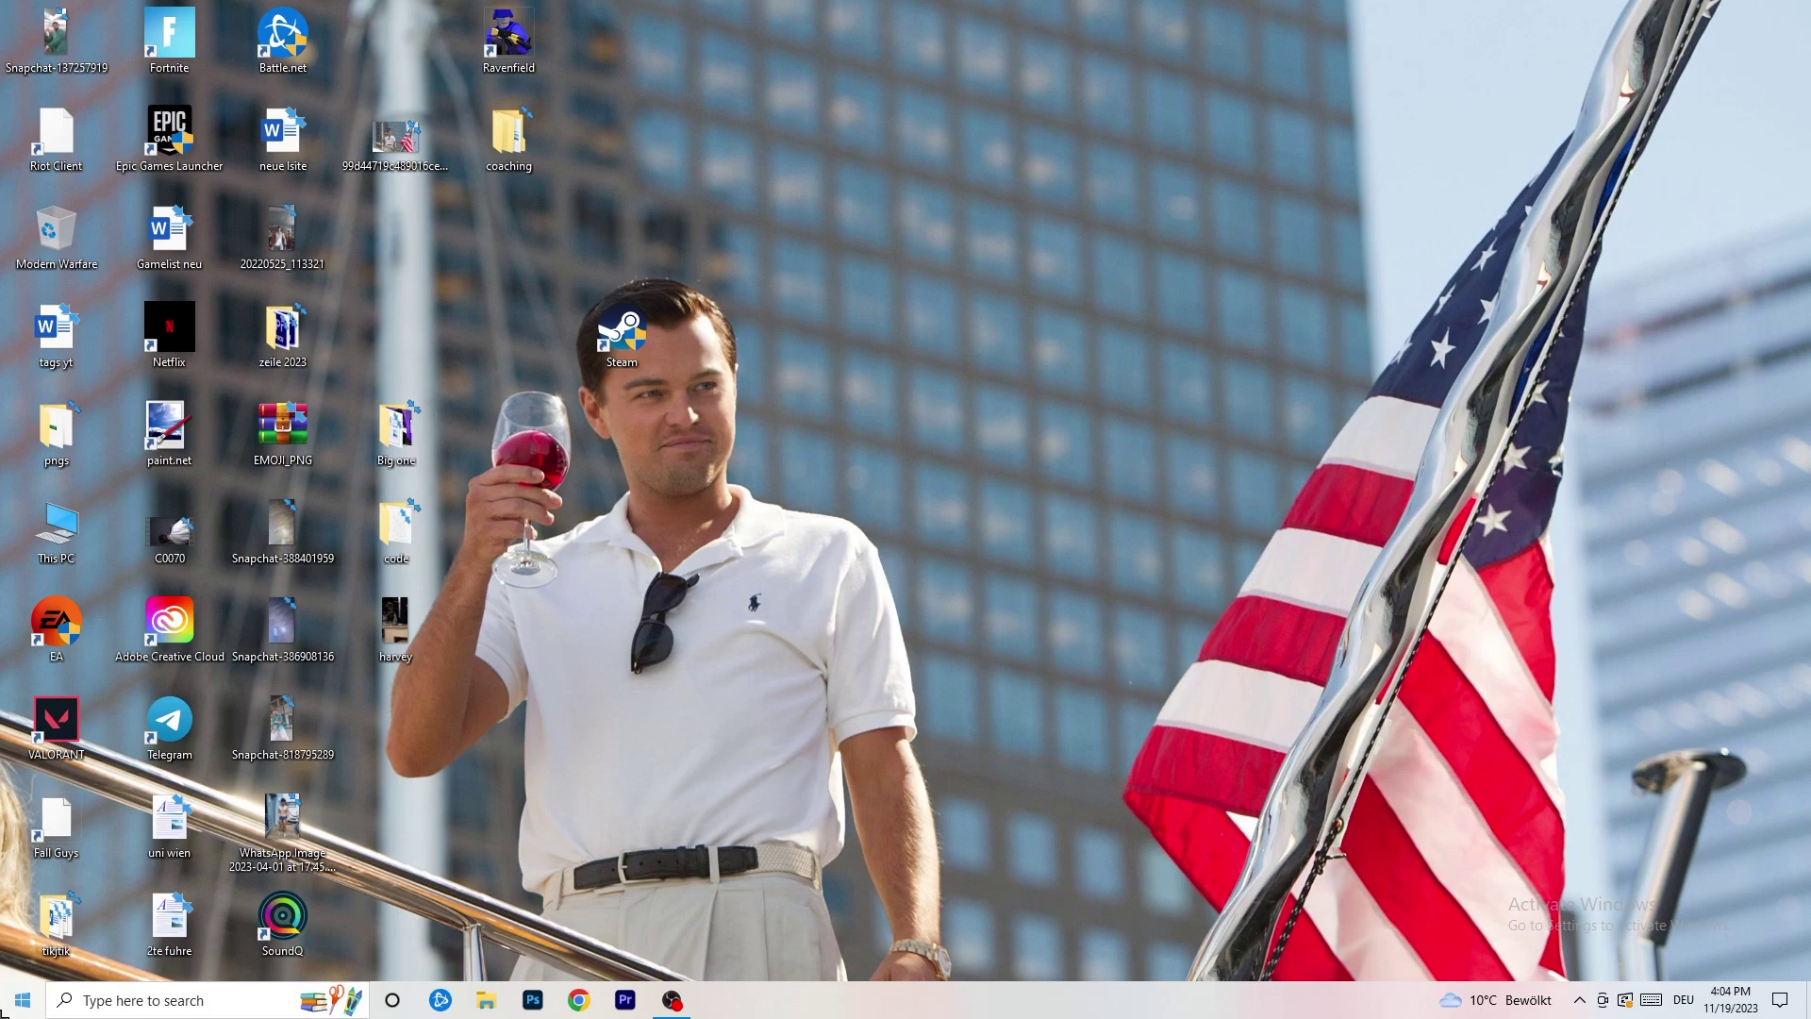
# - Launch Windows Settings from the Start menu
pyautogui.click(13, 1004)
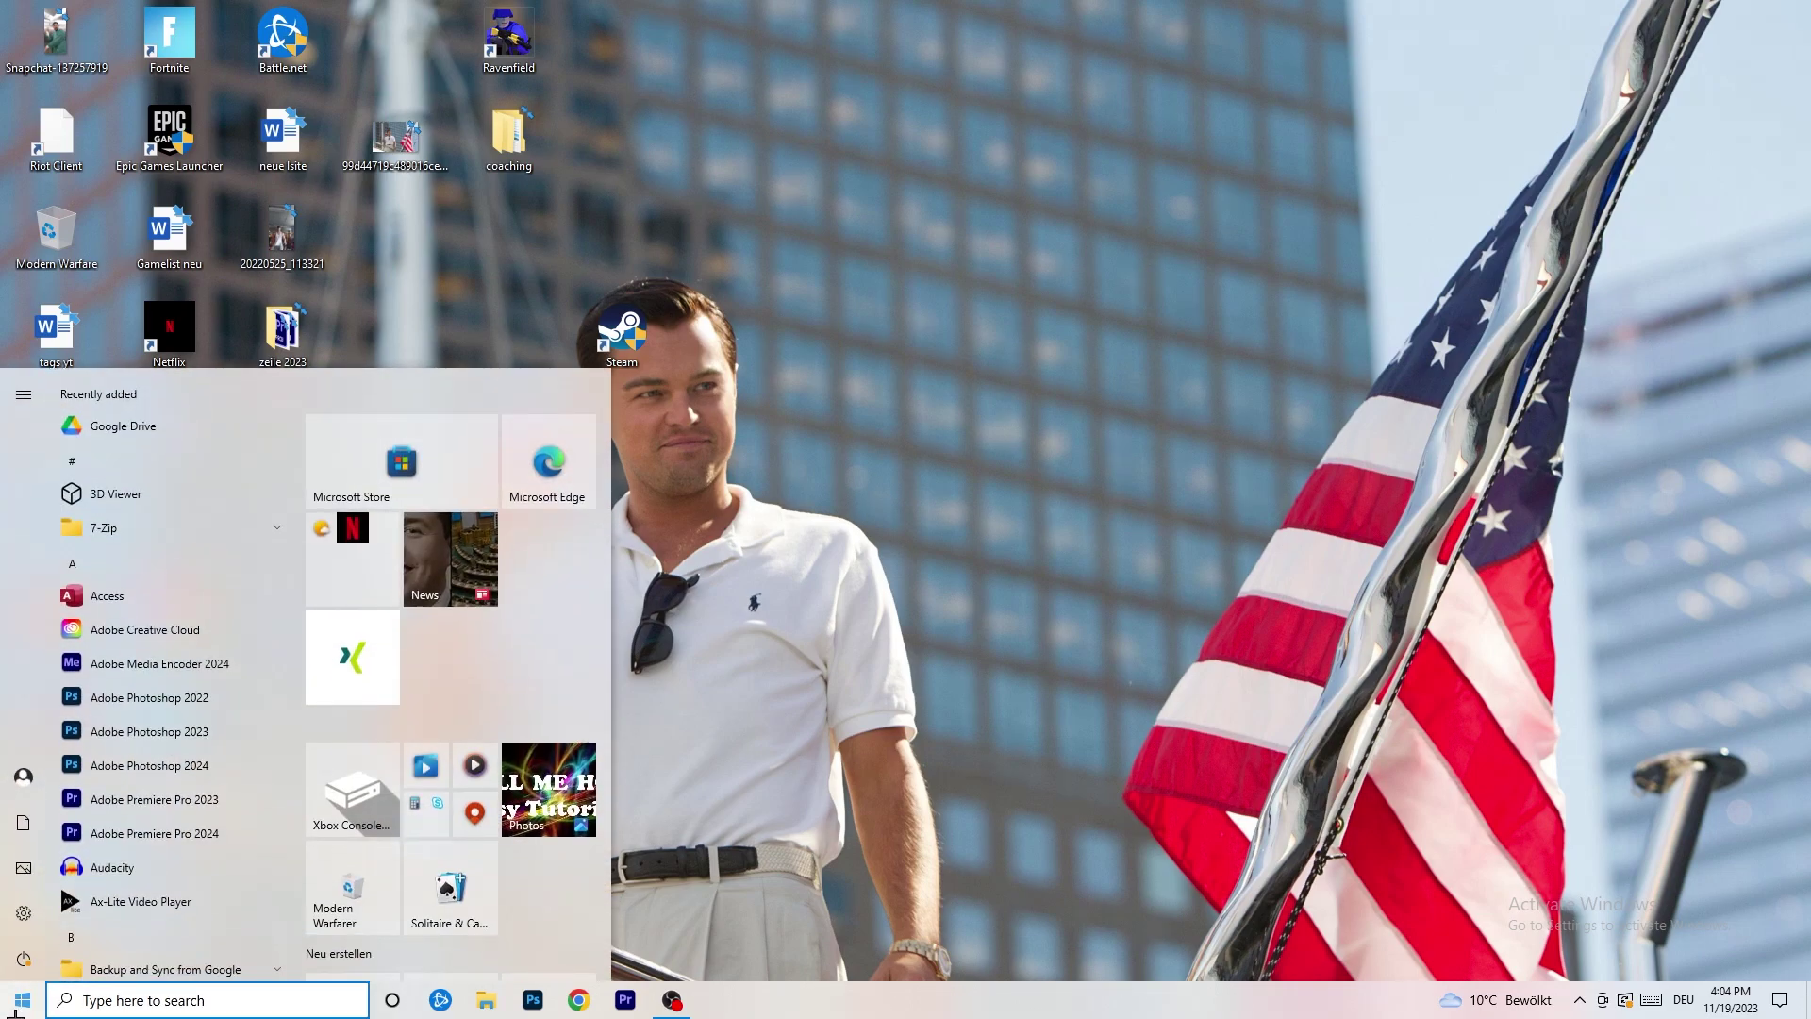
pyautogui.click(24, 912)
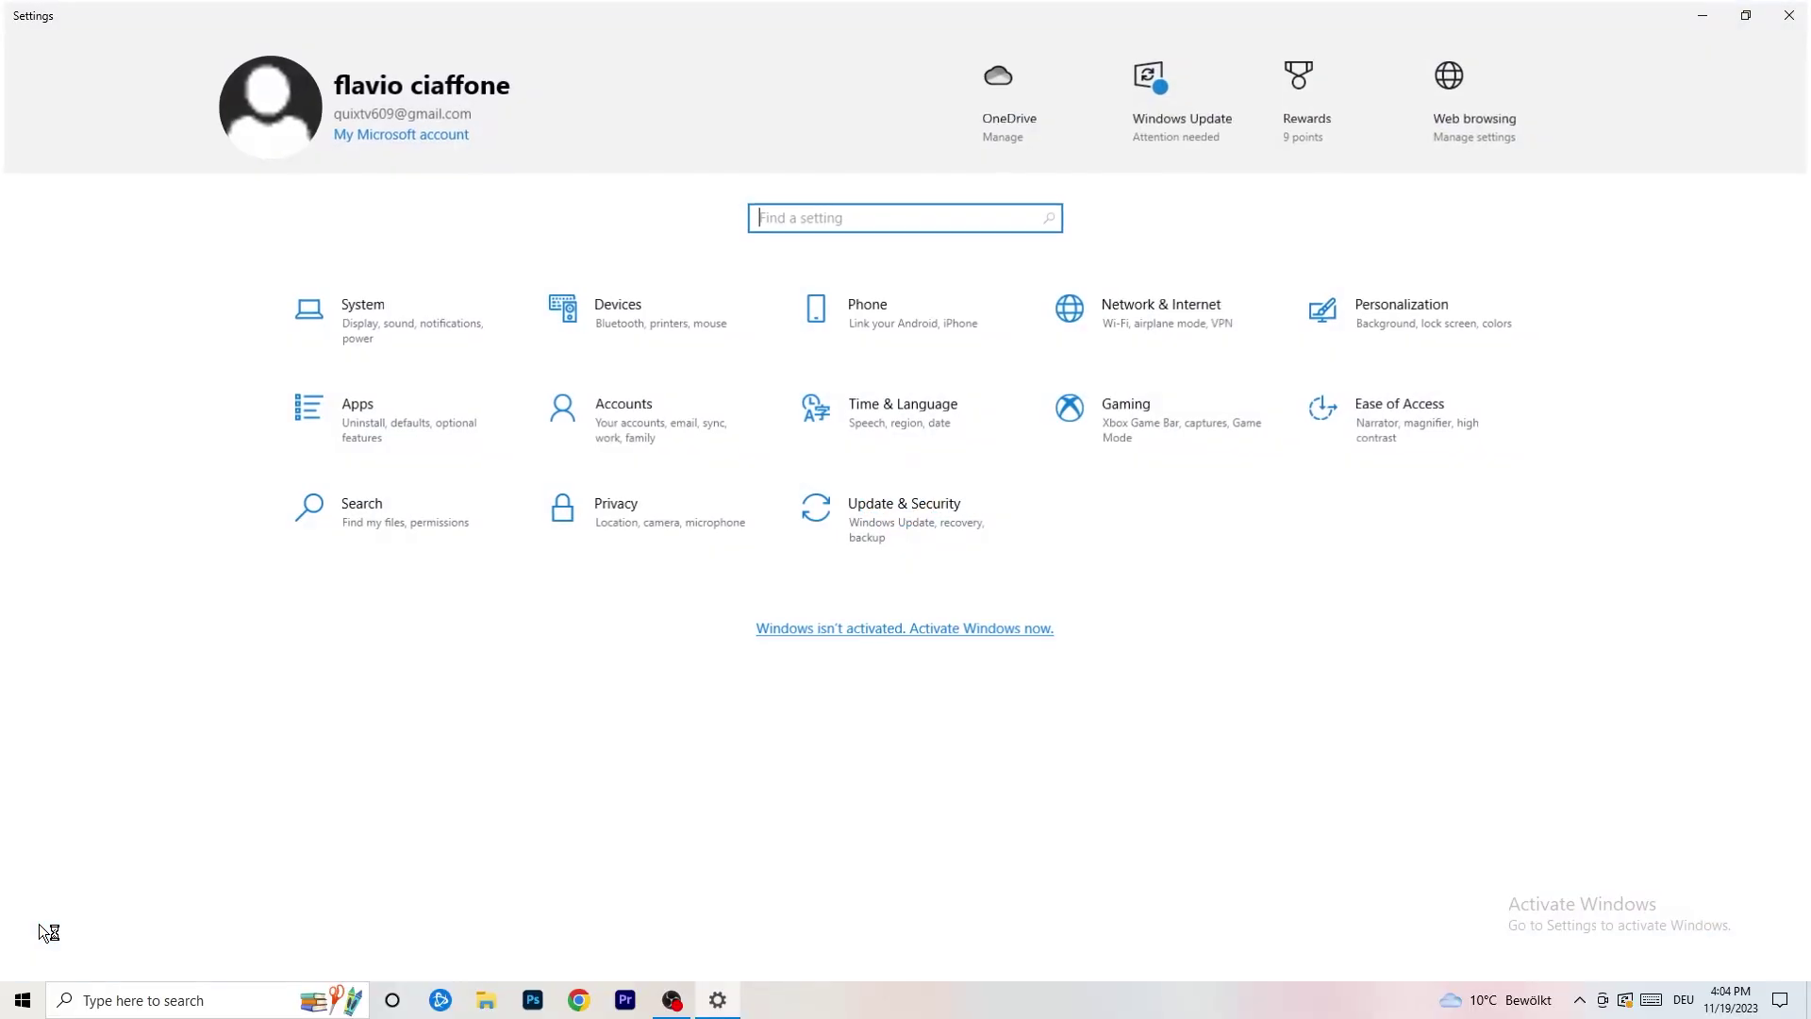
# - In System > Display, keep scaling at 100% (Recommended) at 1920 × 1080, then go to Power & sleep
pyautogui.click(427, 305)
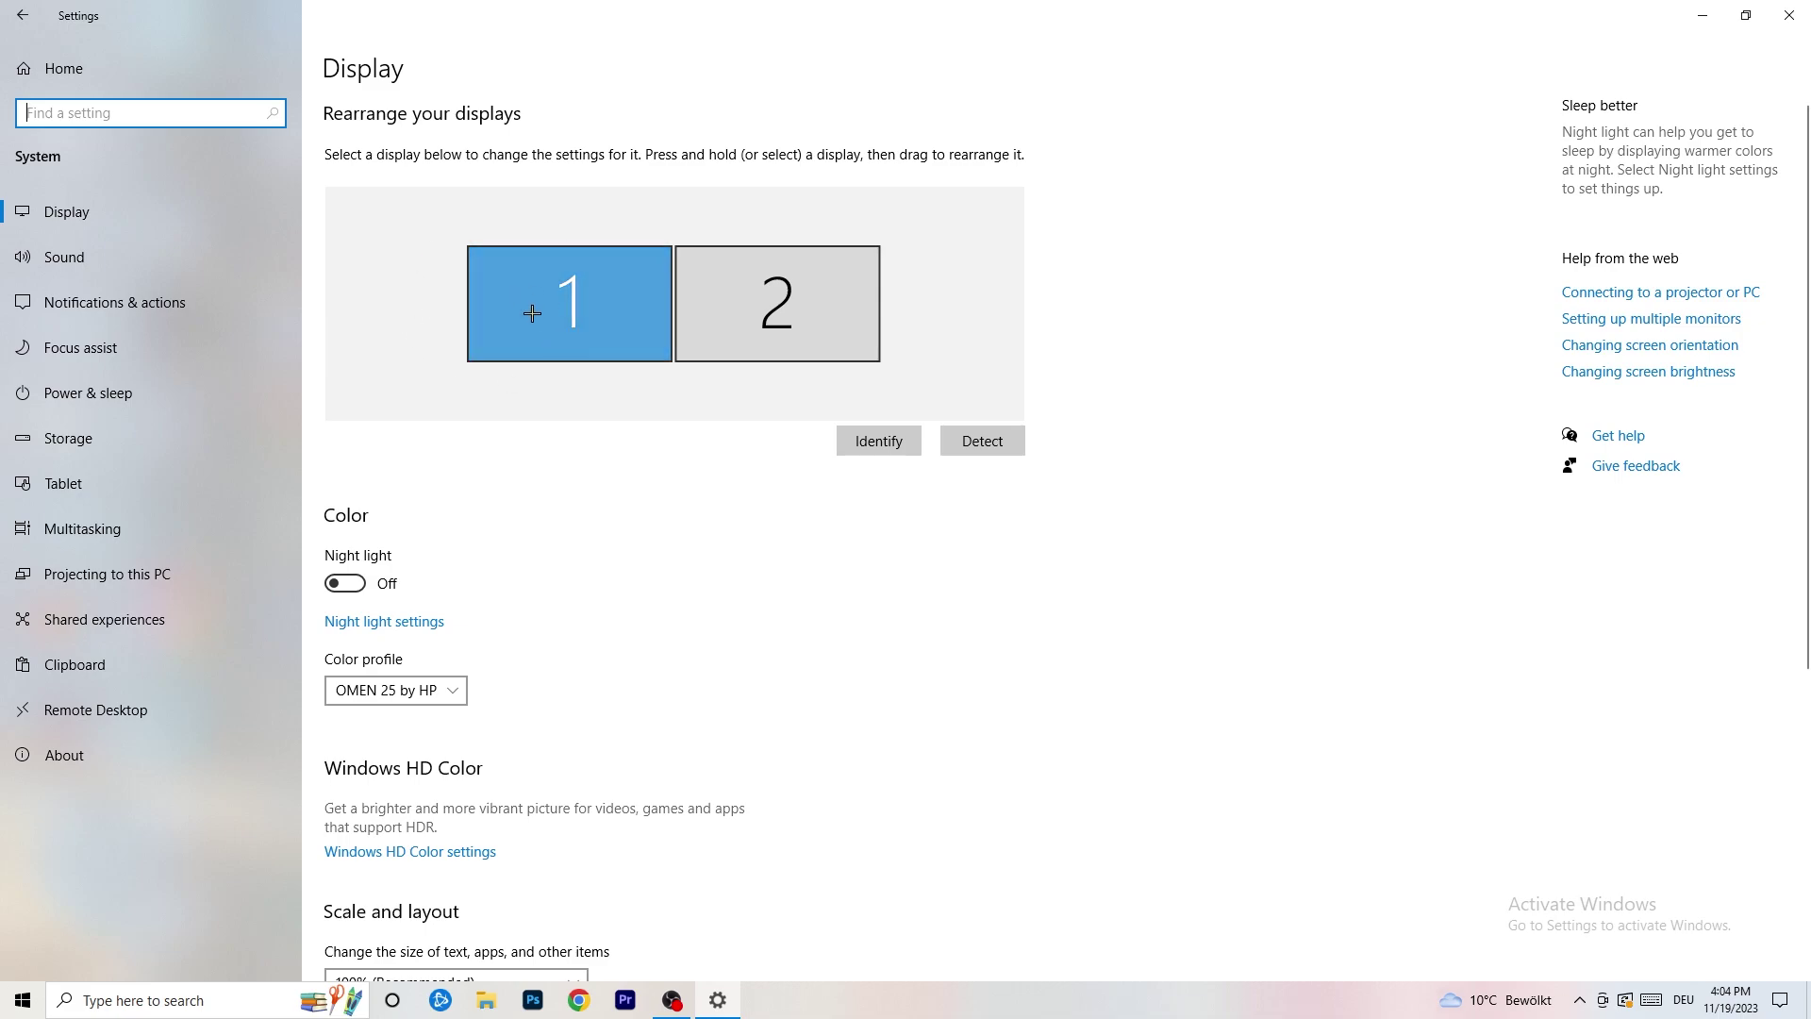
pyautogui.scroll(-5, 658, 342)
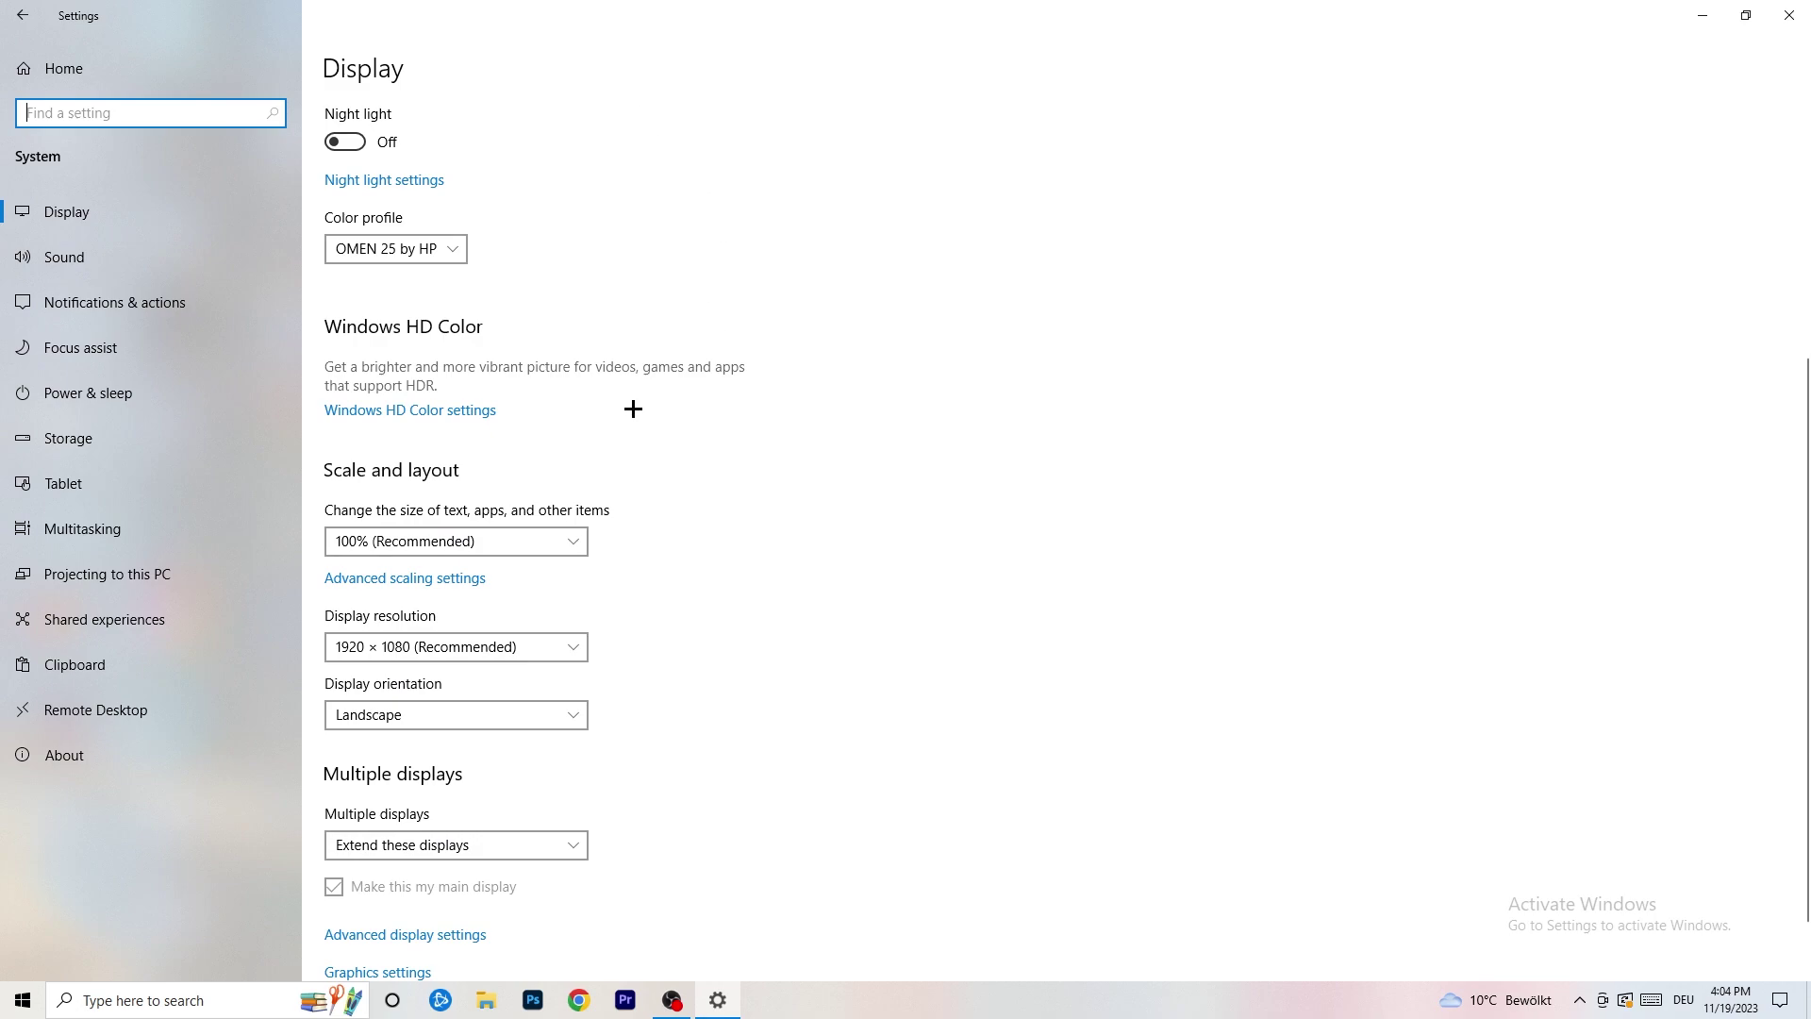
pyautogui.click(509, 542)
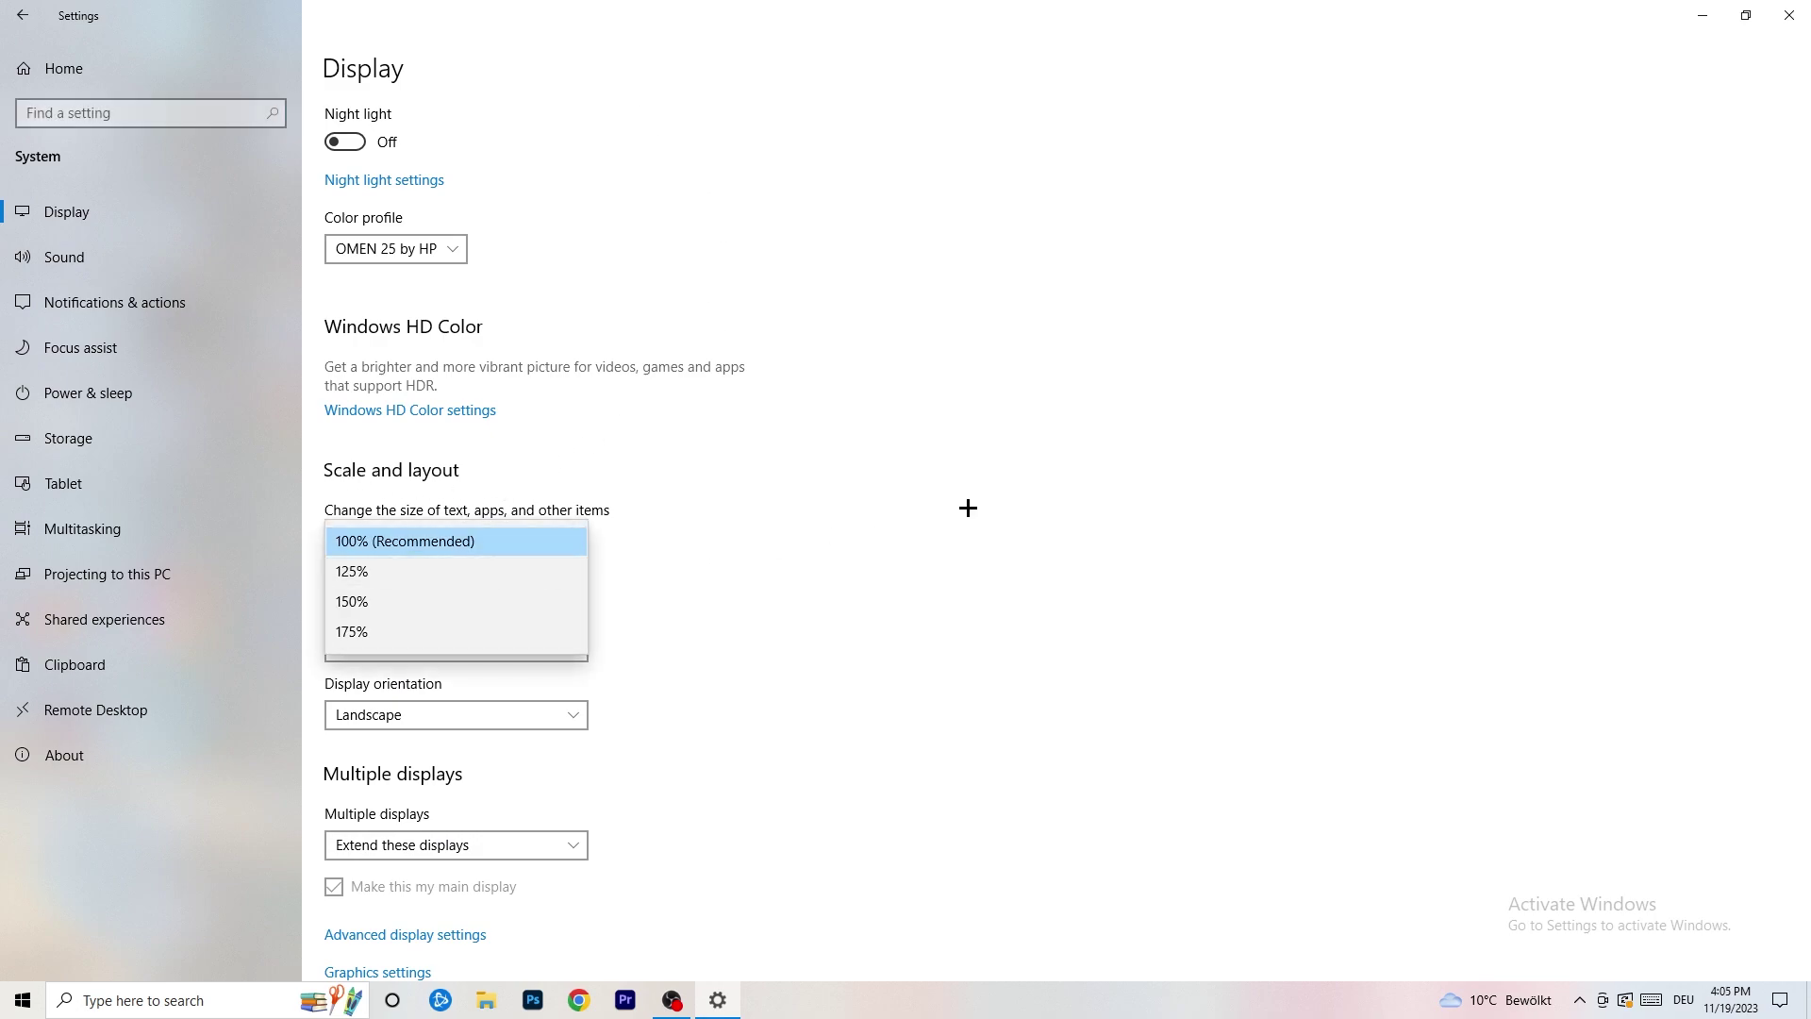
pyautogui.click(970, 508)
pyautogui.scroll(-1, 771, 520)
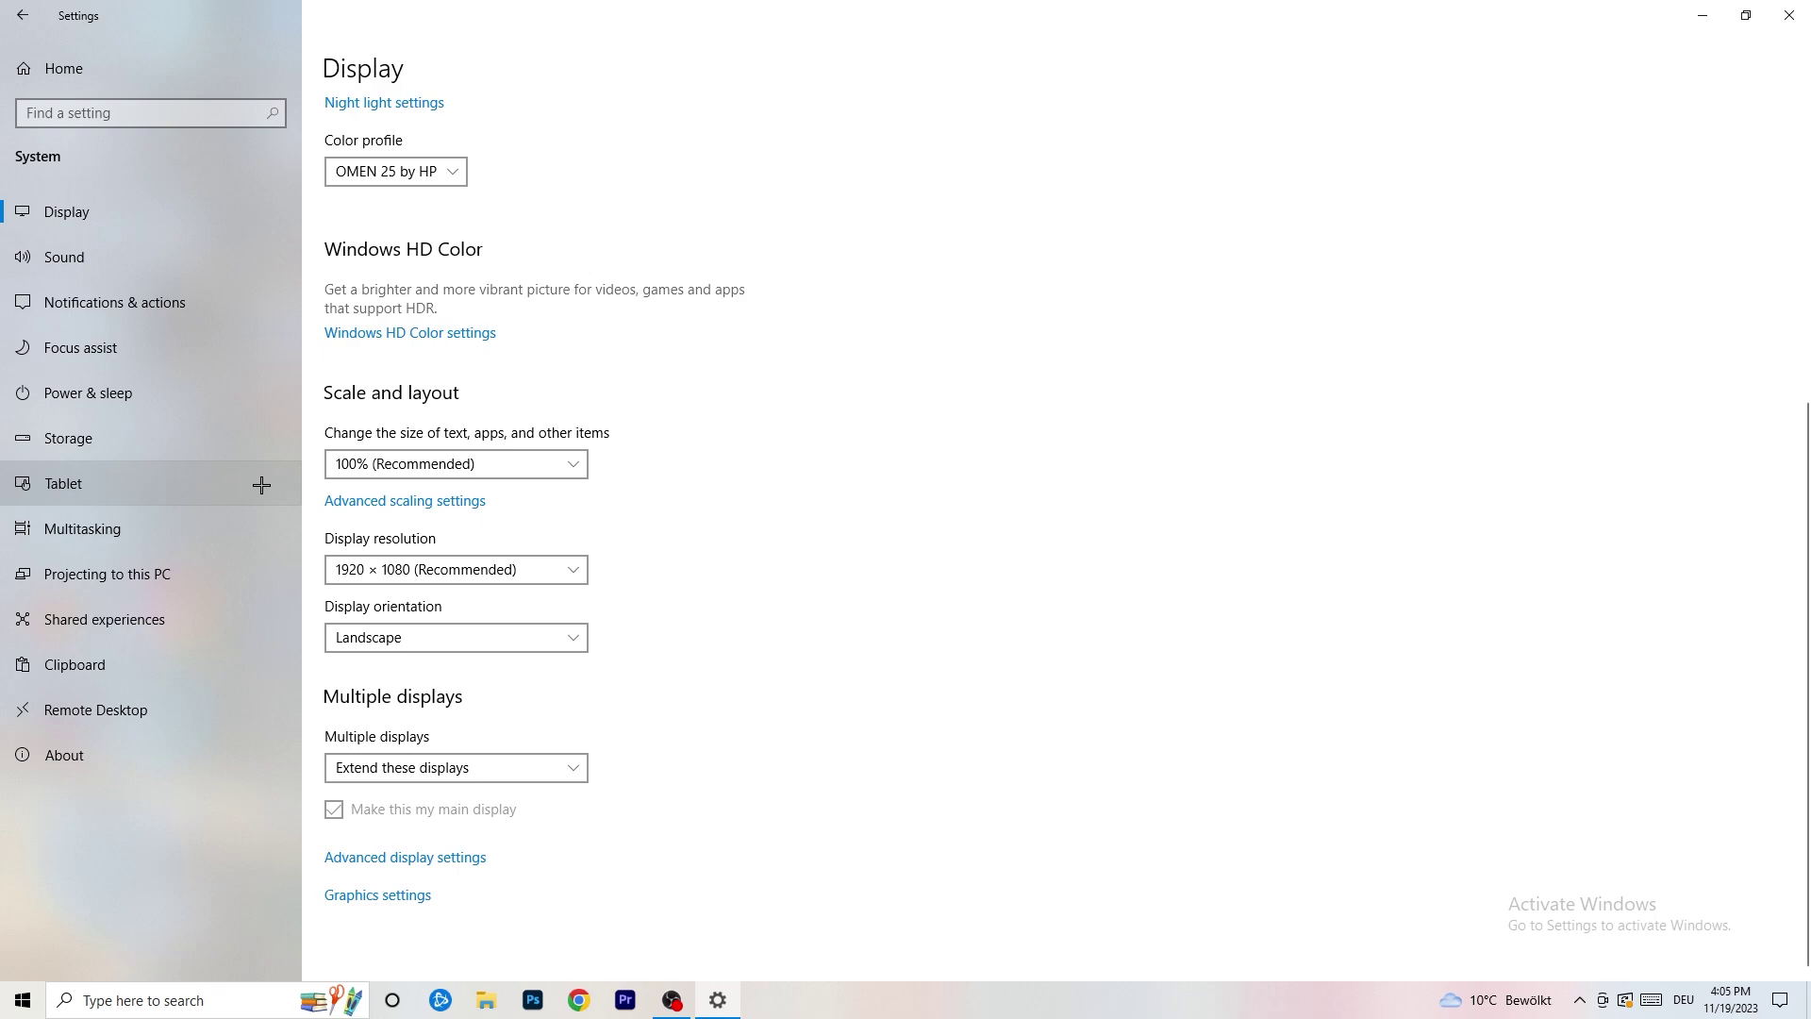
pyautogui.click(141, 401)
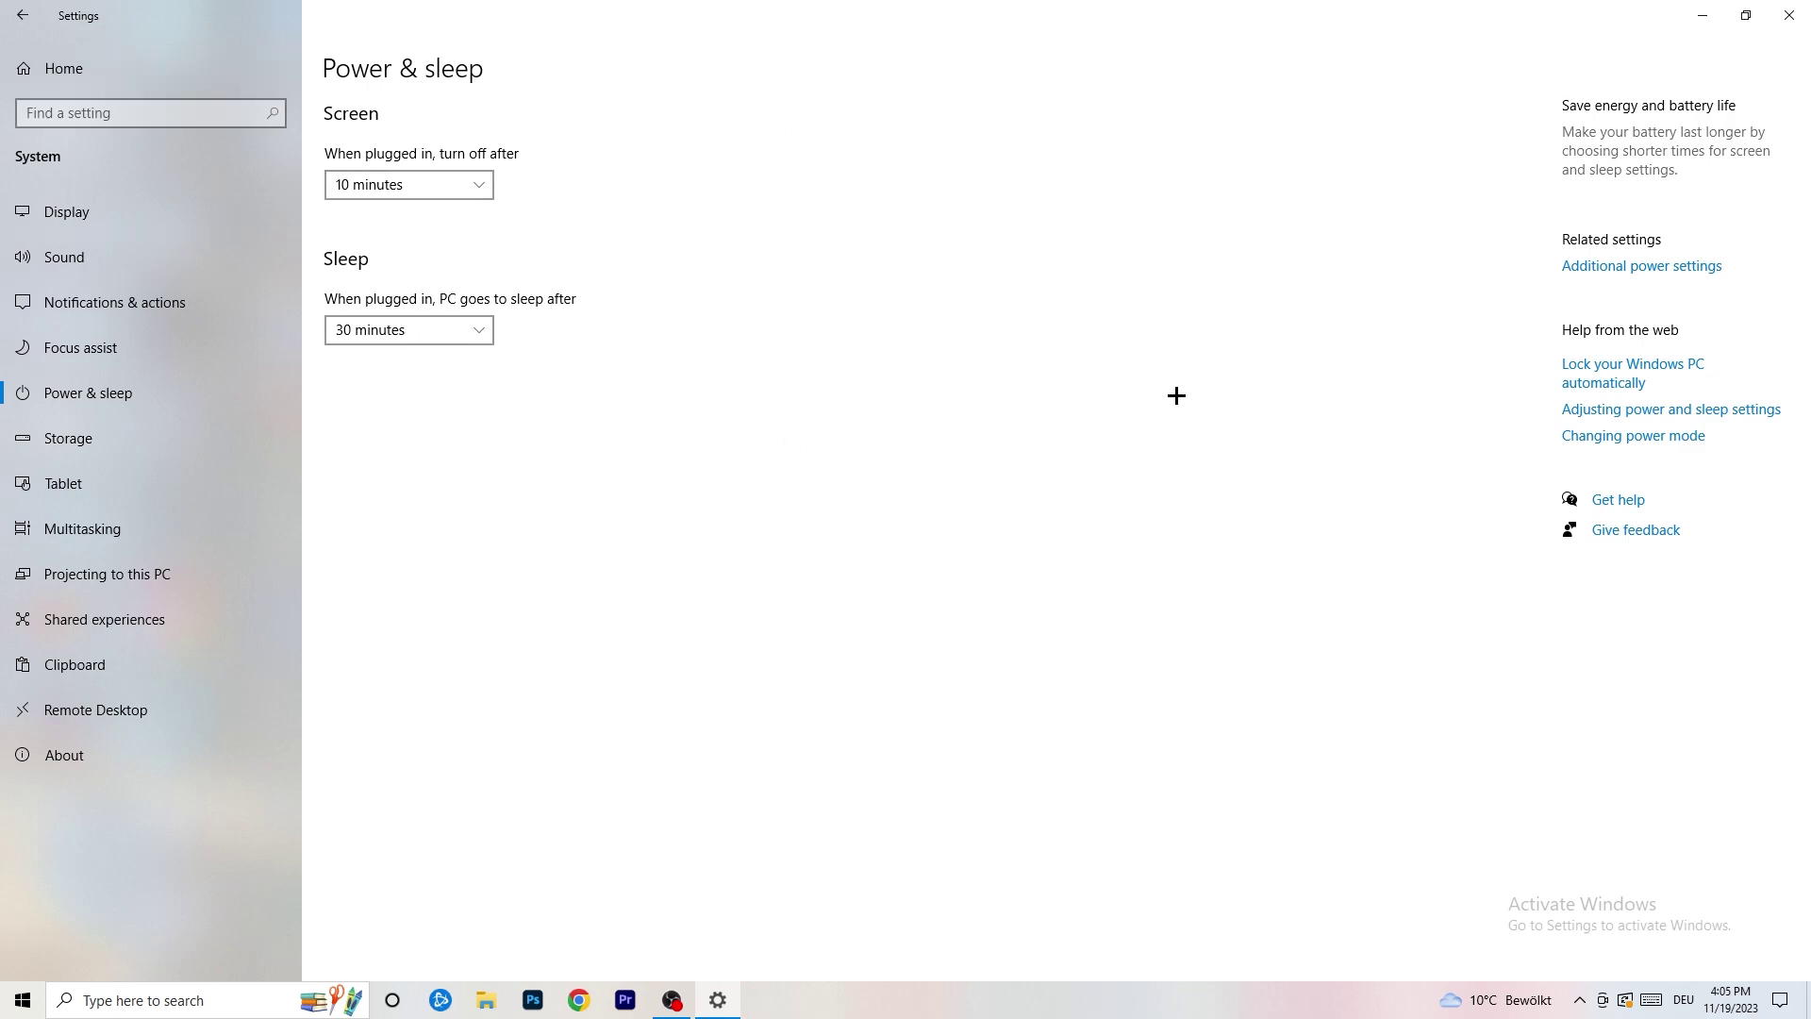
# - Review the power plans in Power Options, keep Balanced active, and close the window
pyautogui.click(1641, 267)
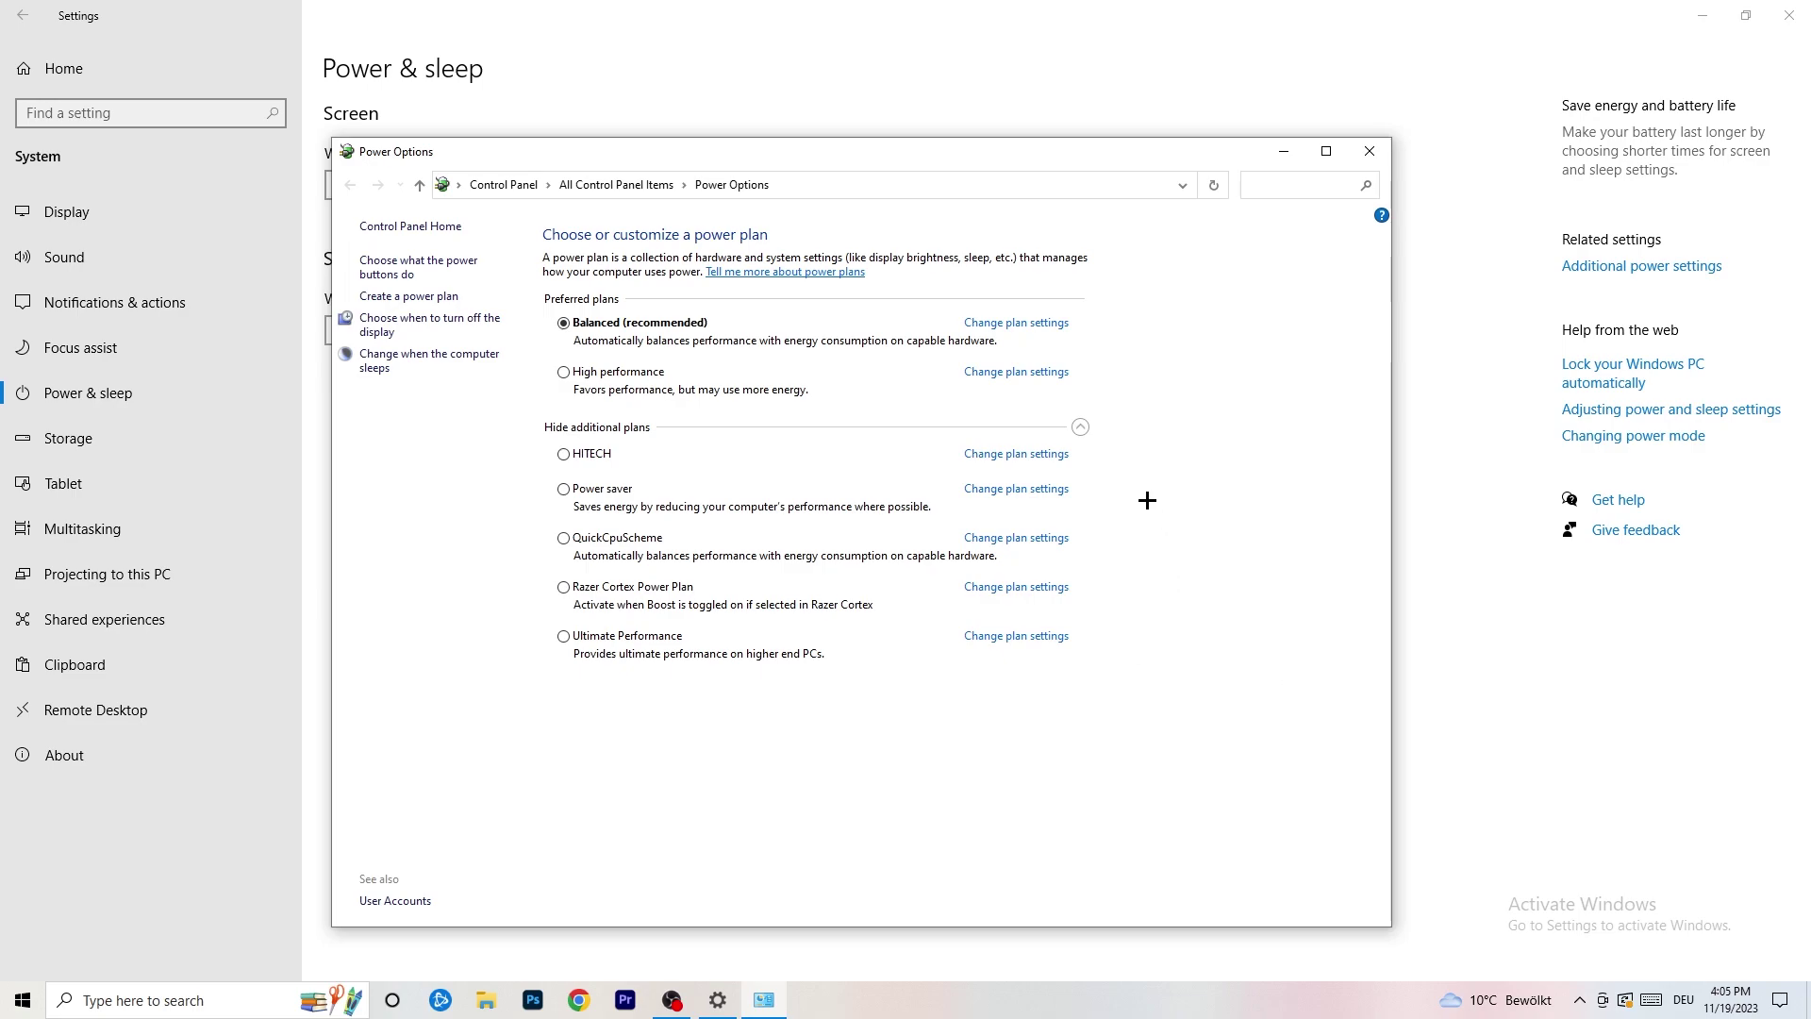
pyautogui.click(1080, 429)
pyautogui.click(1080, 428)
pyautogui.click(1371, 152)
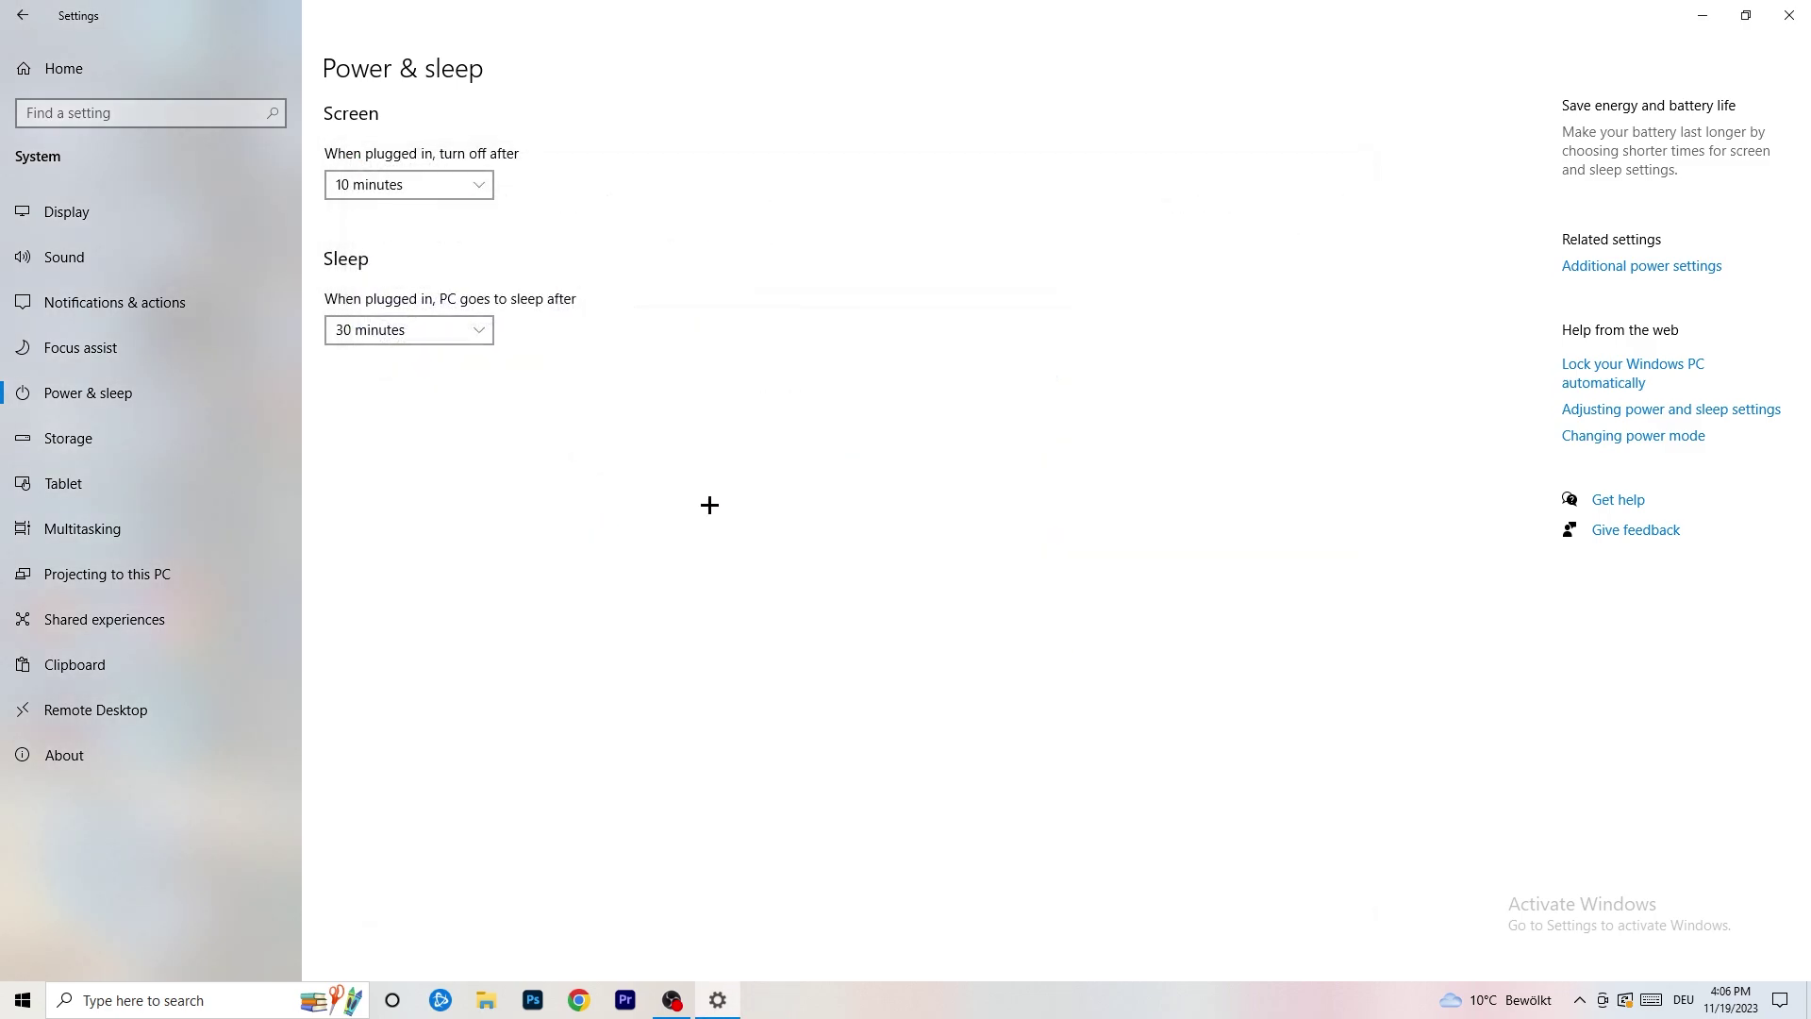
# - Configure Storage Sense to delete temporary files that apps aren't using
pyautogui.click(124, 449)
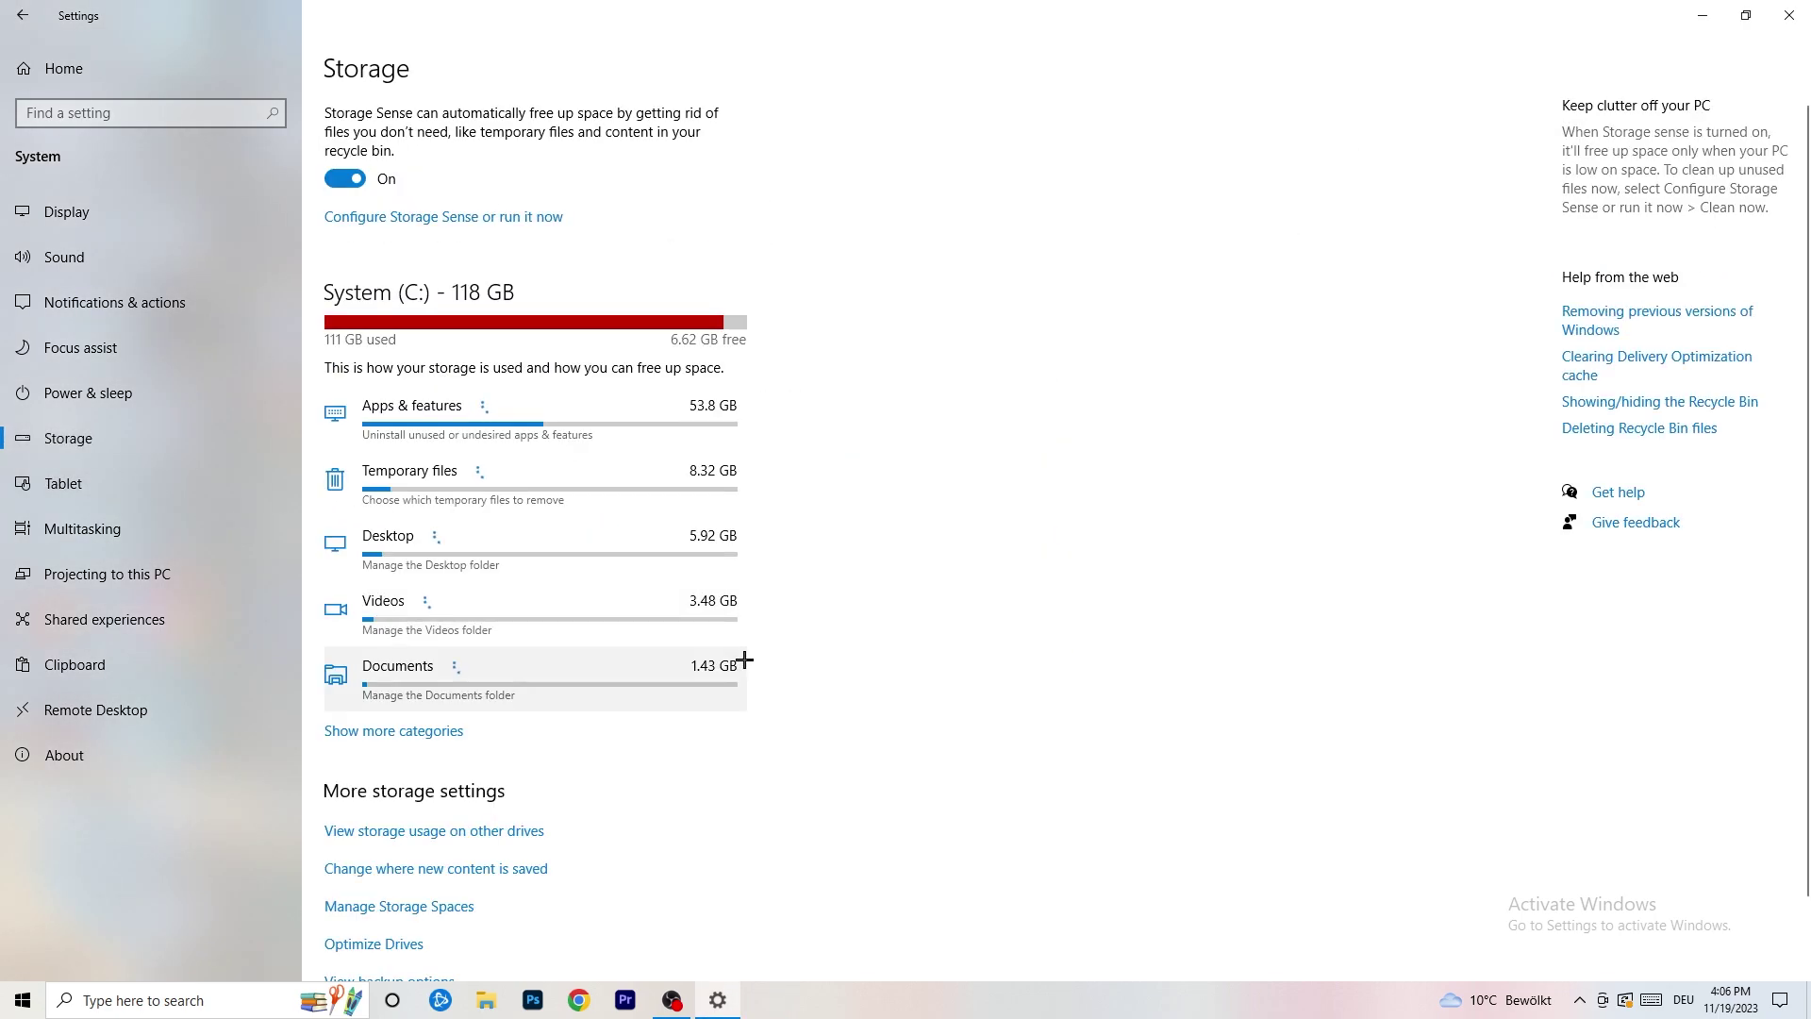
pyautogui.click(454, 218)
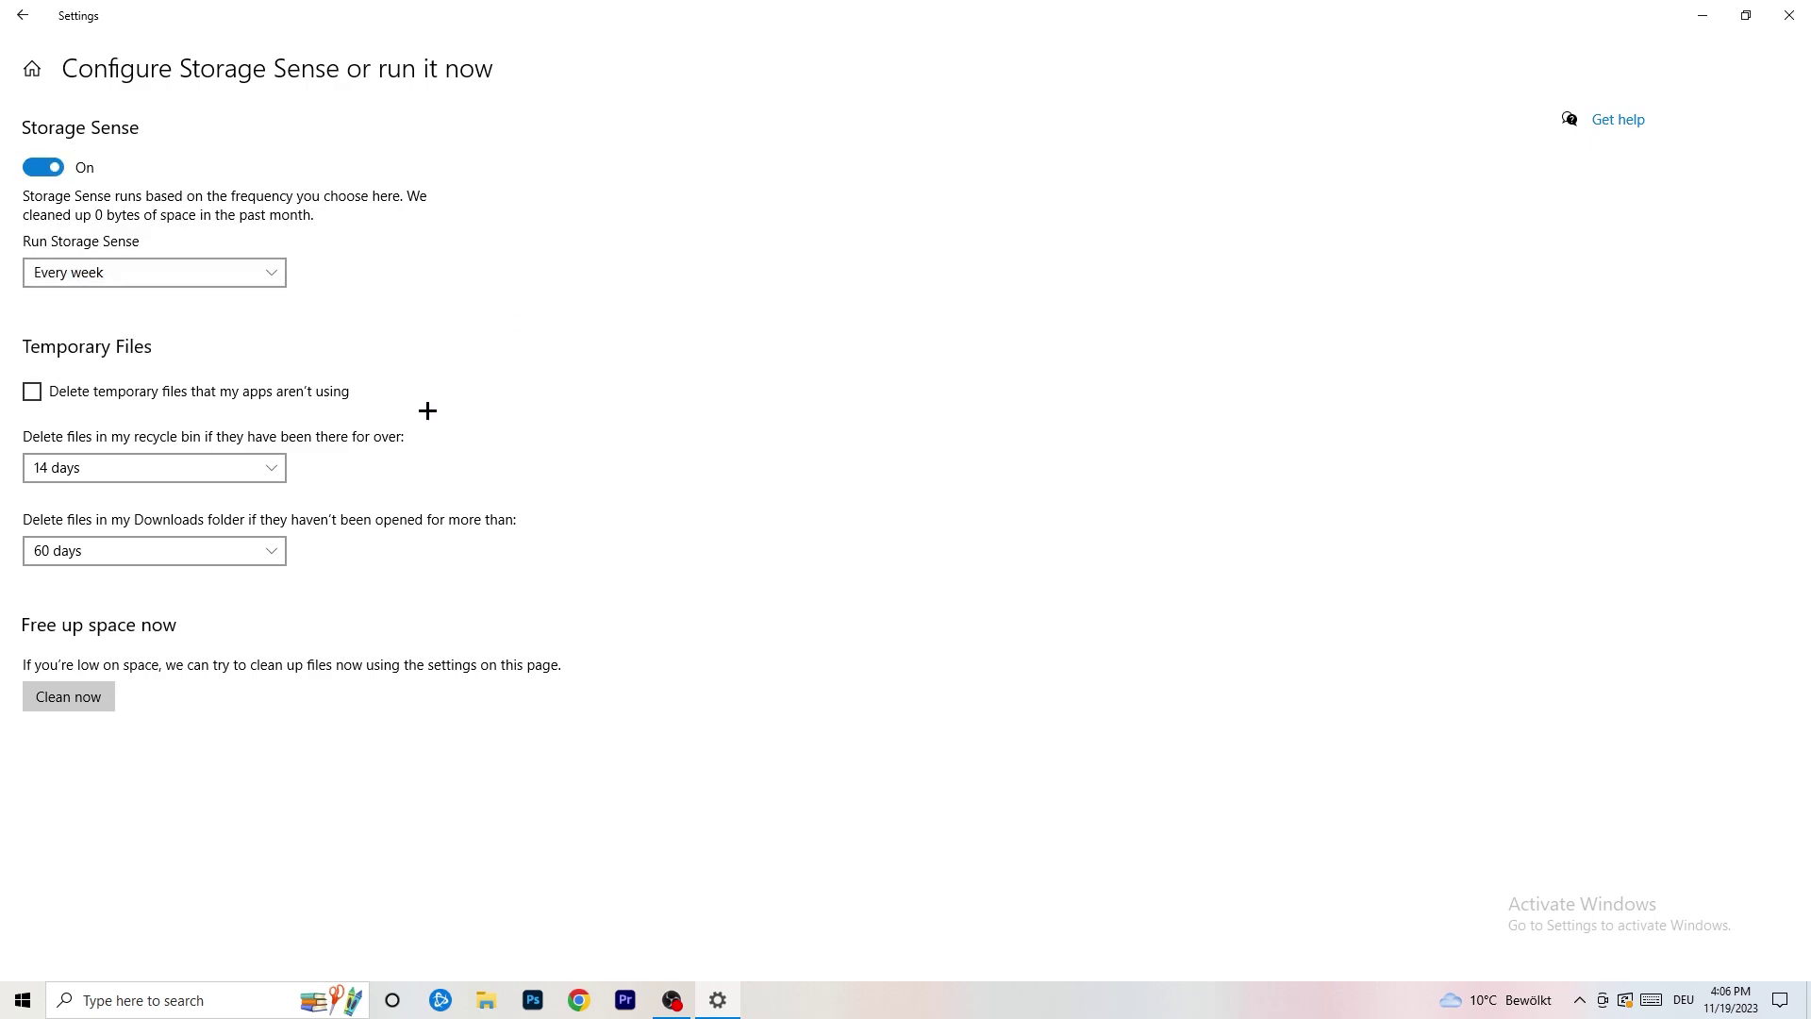
pyautogui.click(107, 394)
# - Keep recycle bin cleanup at 14 days and Downloads at 60 days, then return to Storage
pyautogui.click(145, 468)
pyautogui.click(538, 440)
pyautogui.hotkey('alt', 'Down')
pyautogui.click(803, 330)
pyautogui.click(164, 552)
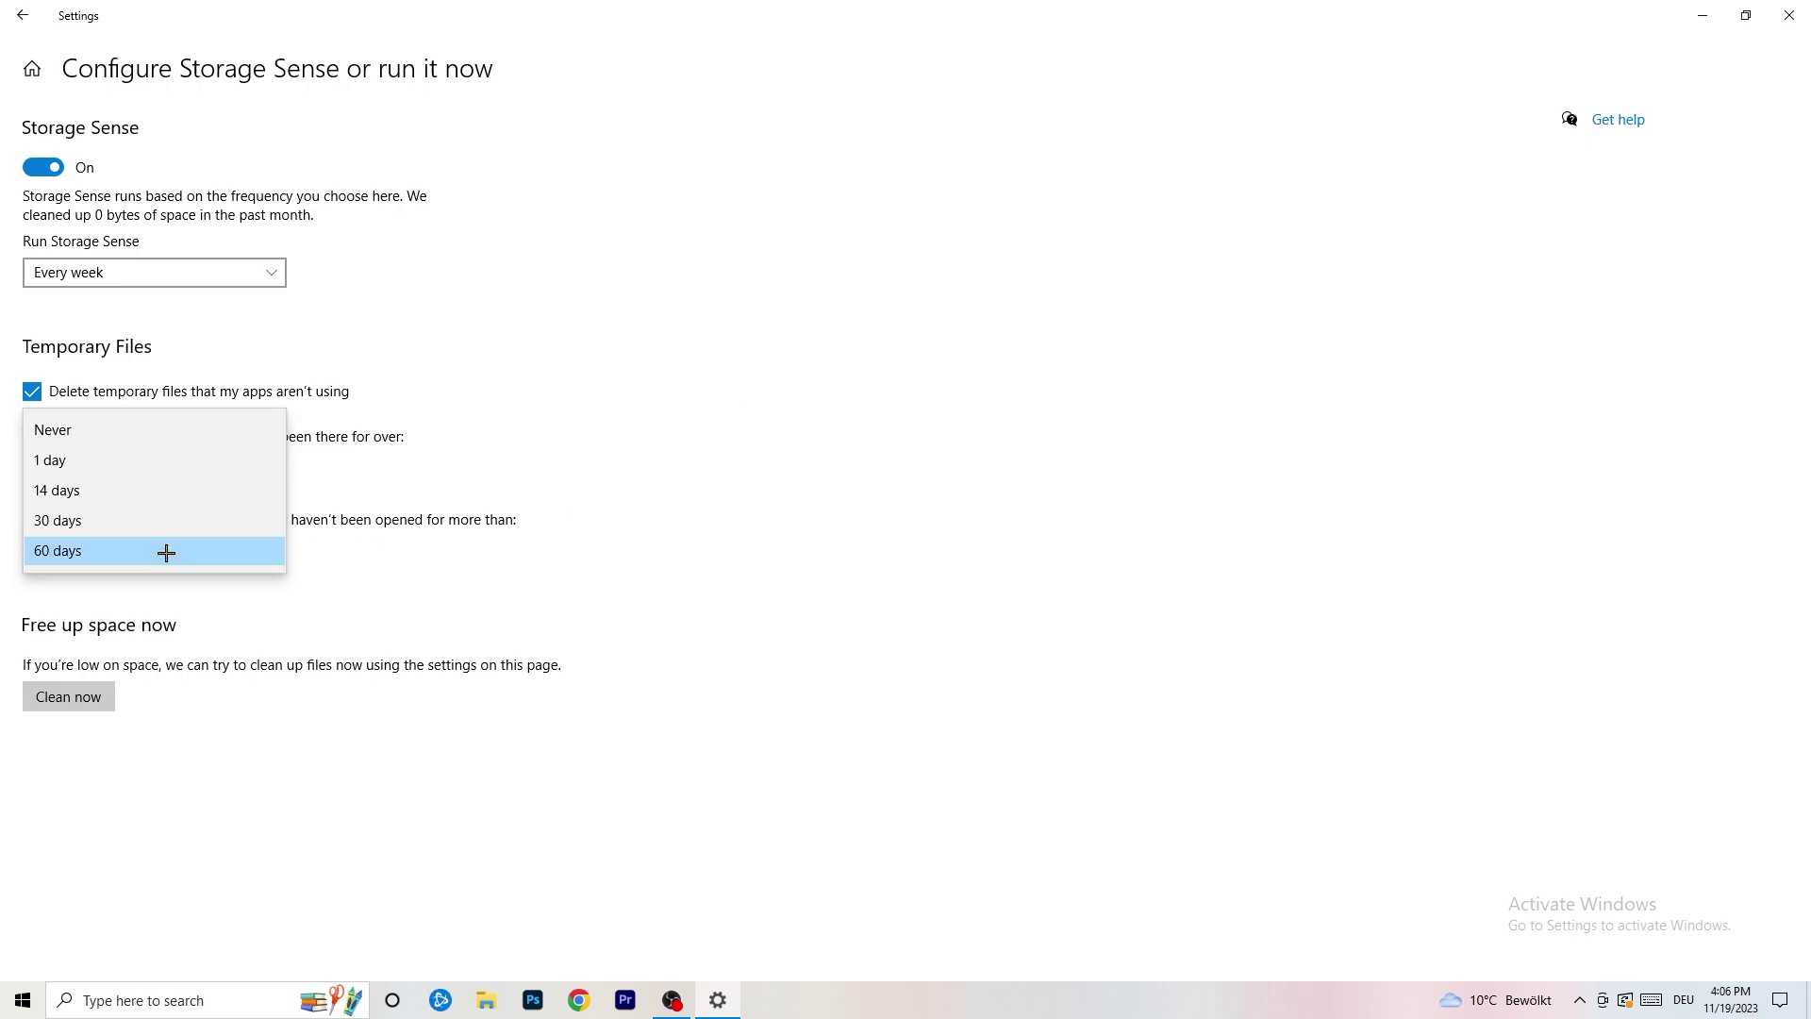
pyautogui.click(711, 428)
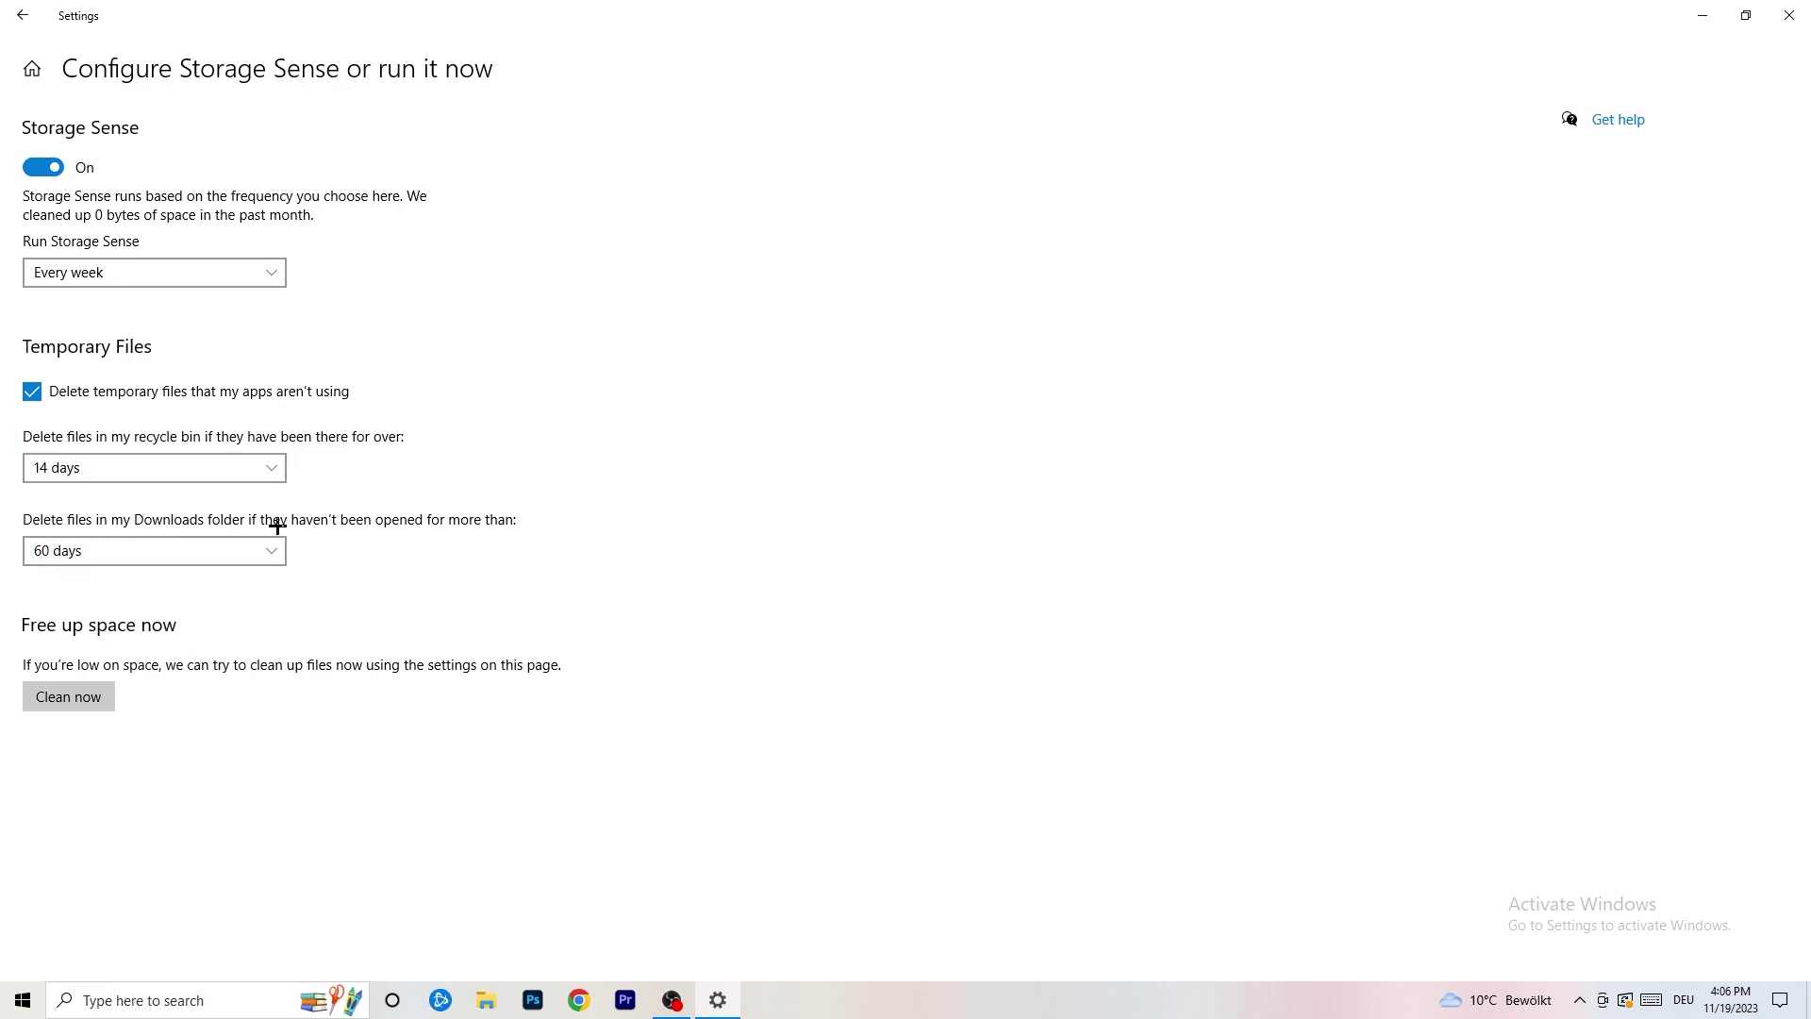
pyautogui.click(178, 567)
pyautogui.click(263, 549)
pyautogui.click(22, 15)
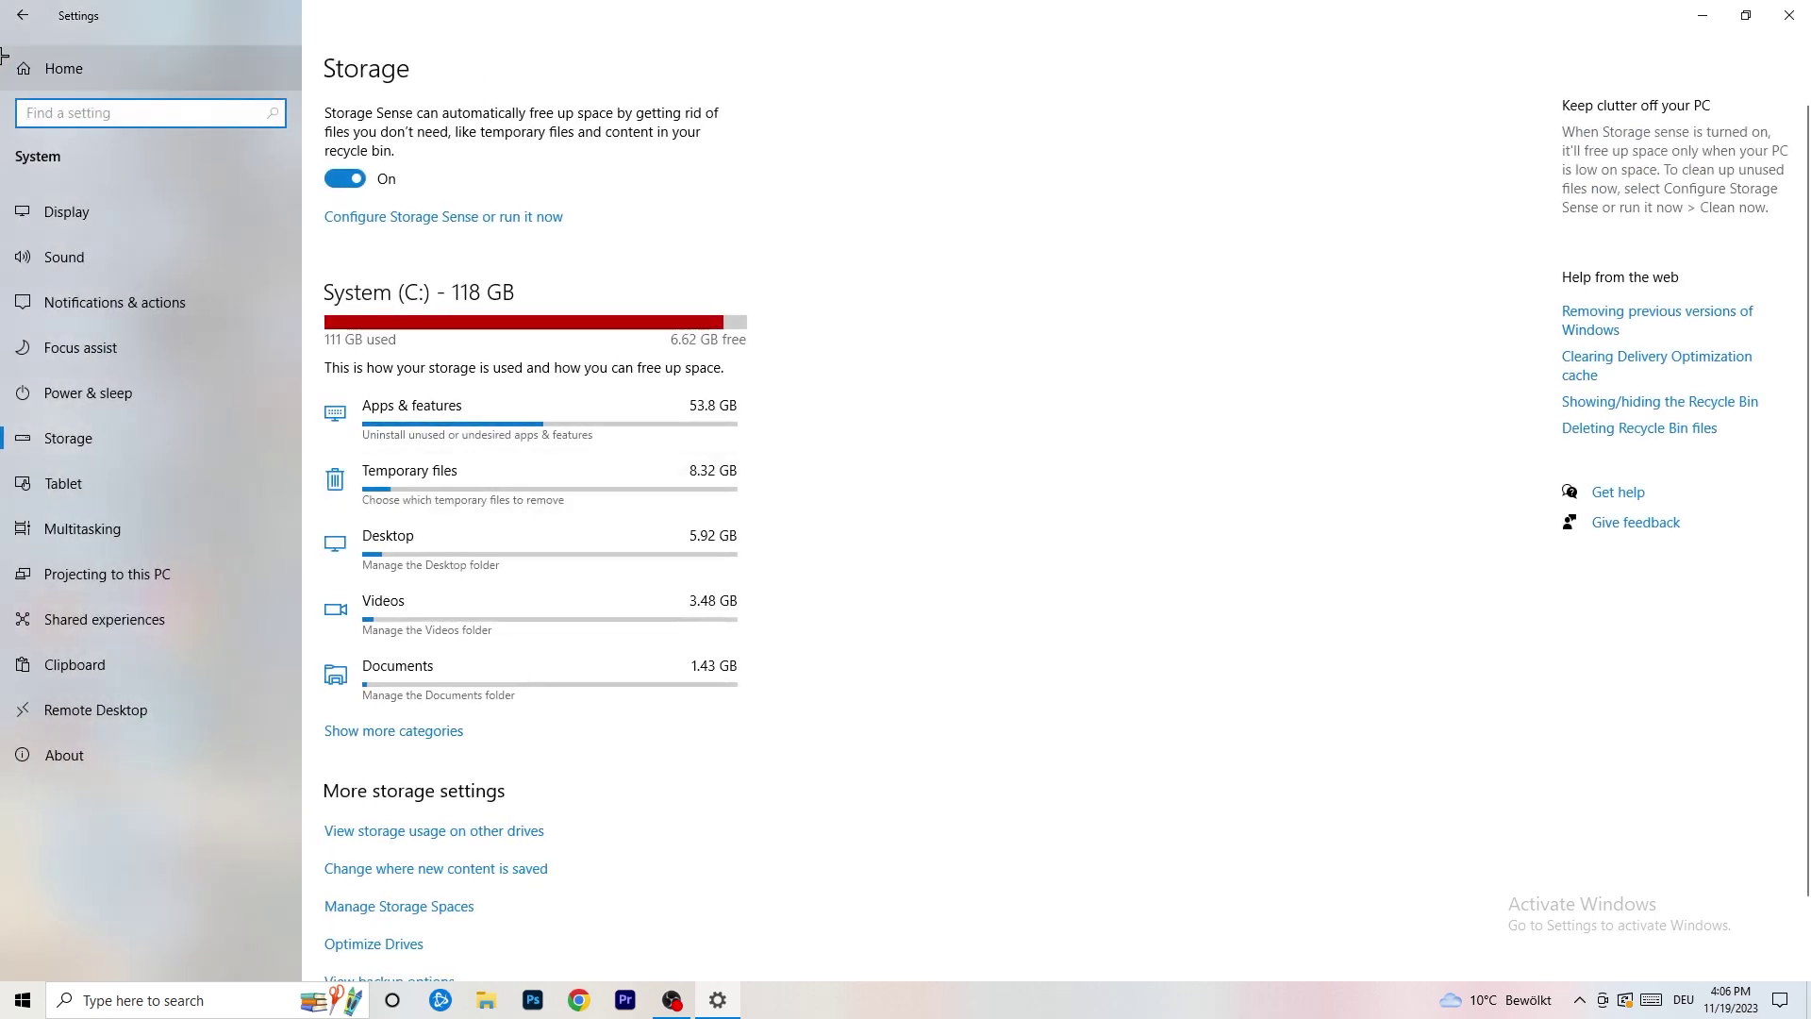
# - Check the pending restart status under Update & Security, then close Settings
pyautogui.click(22, 15)
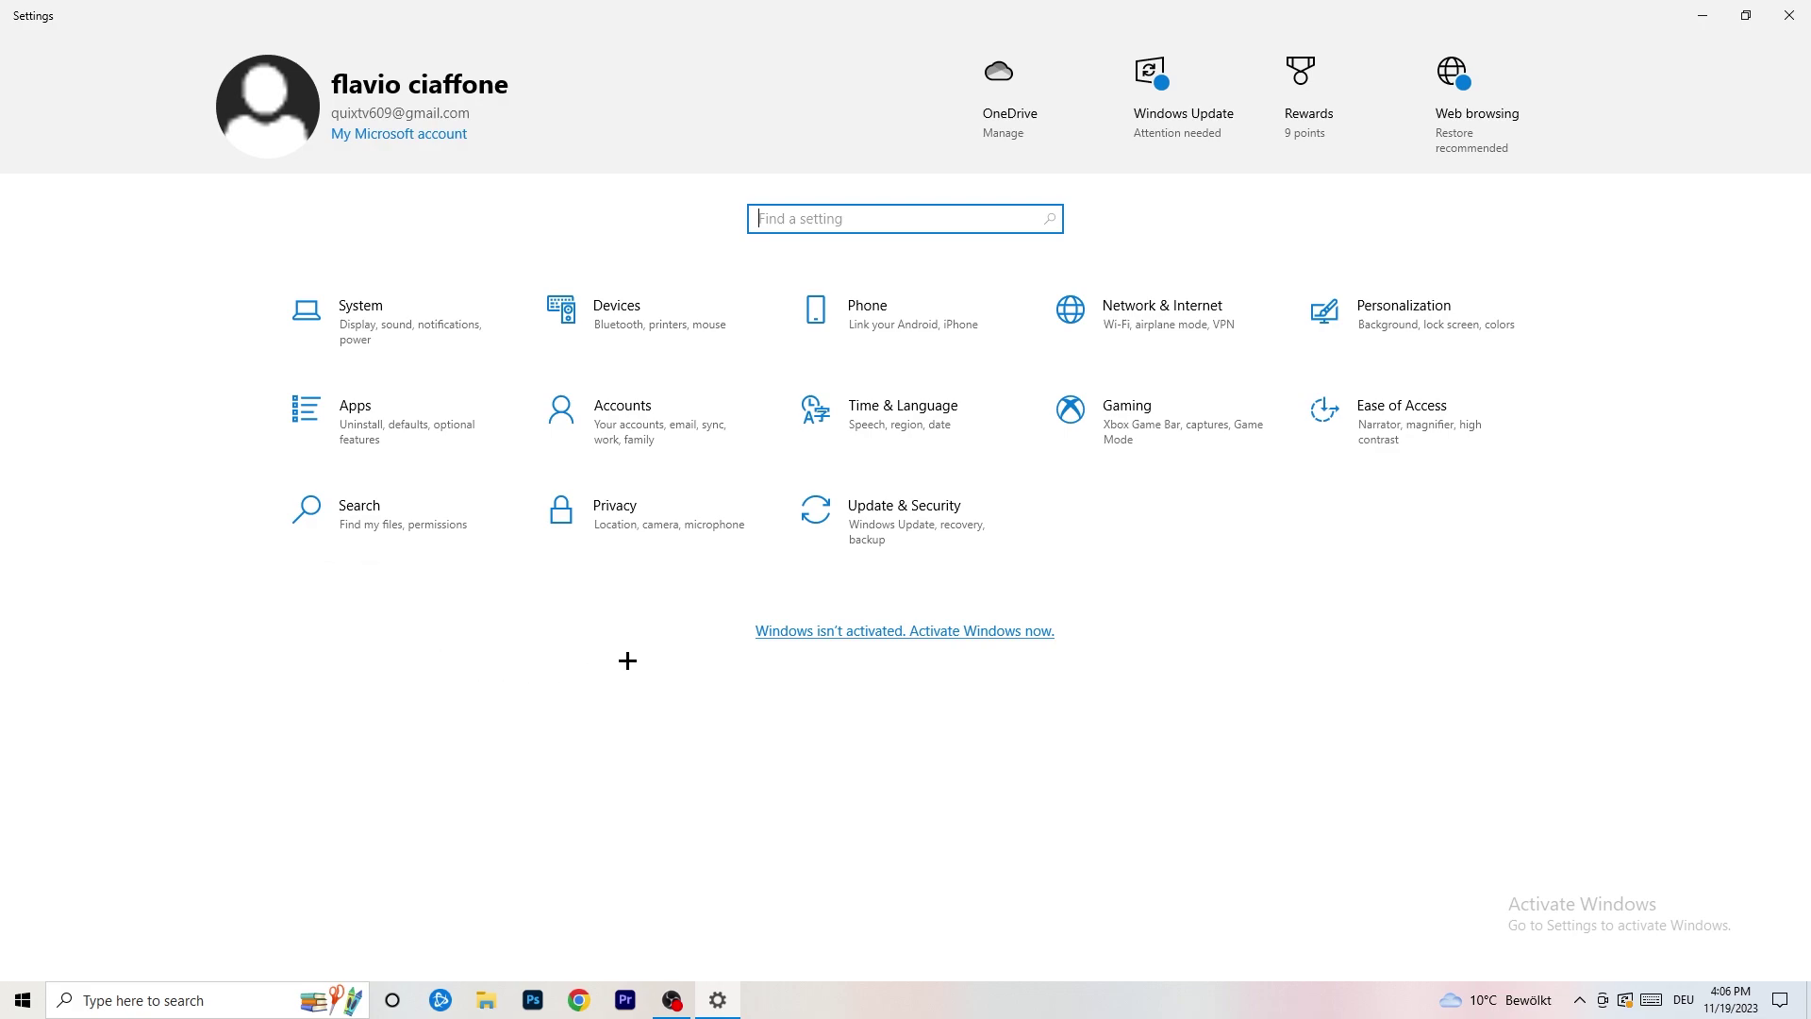
pyautogui.click(892, 531)
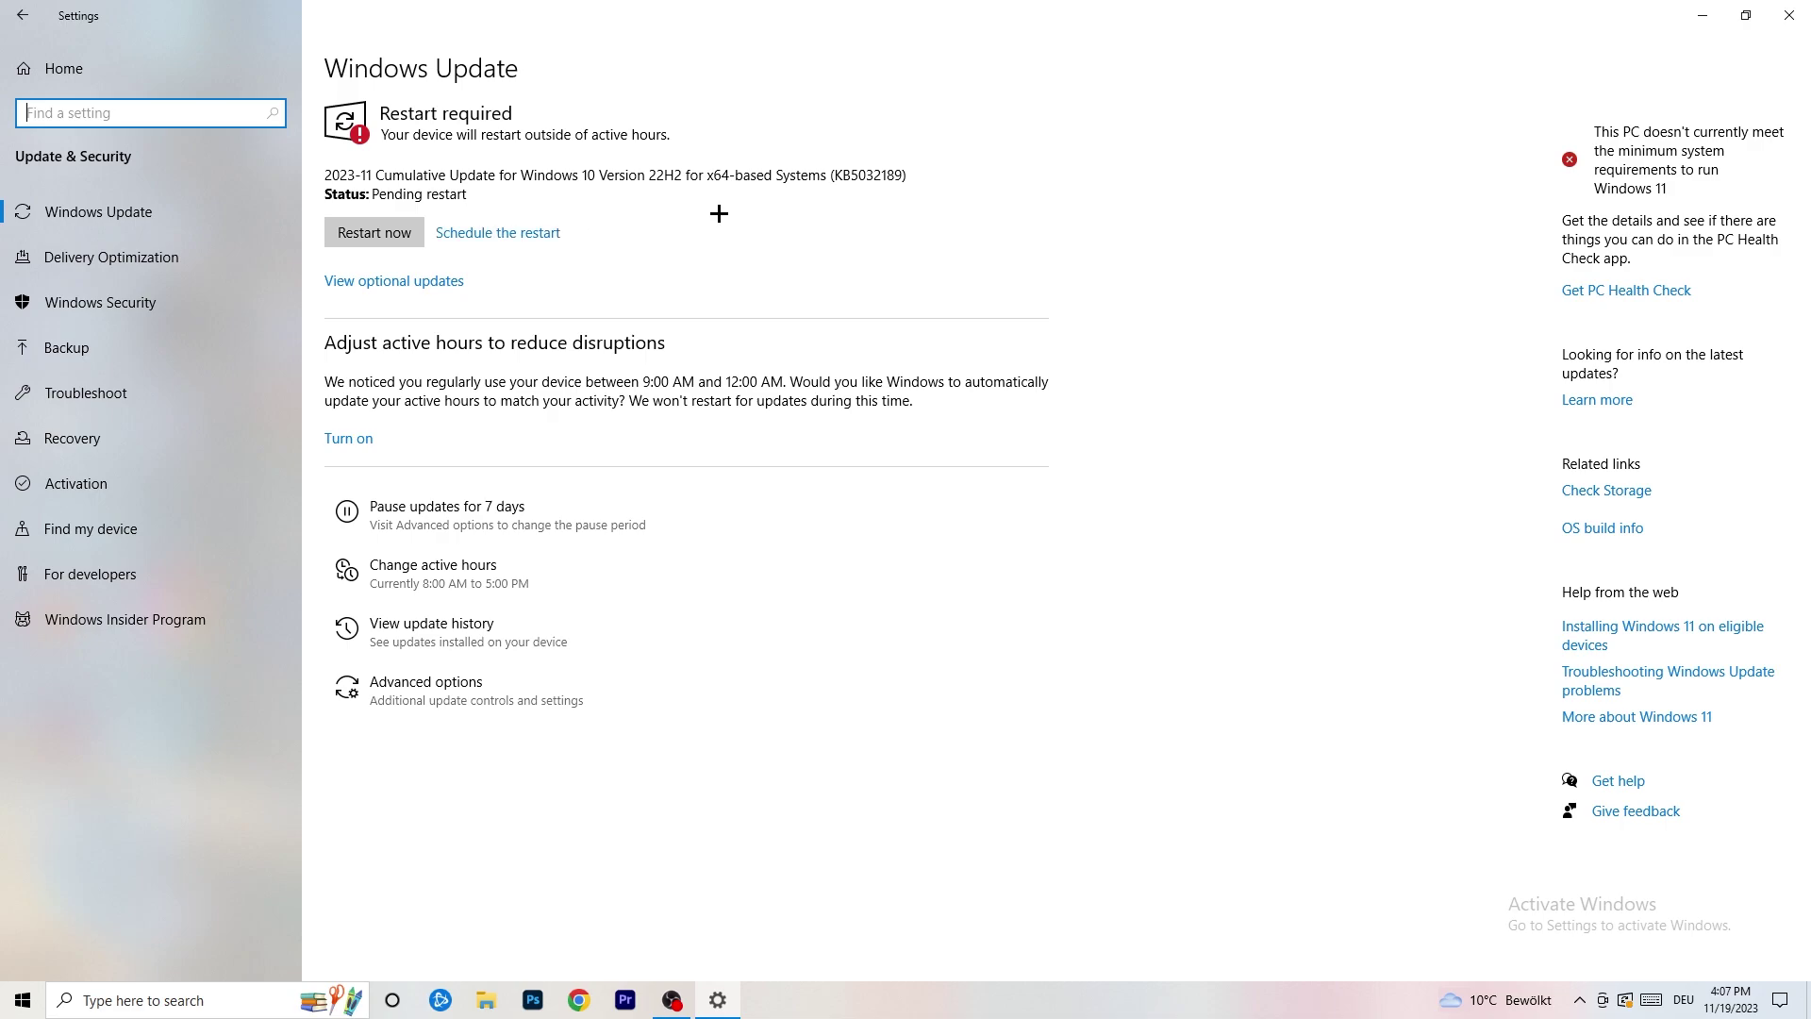
pyautogui.click(1788, 15)
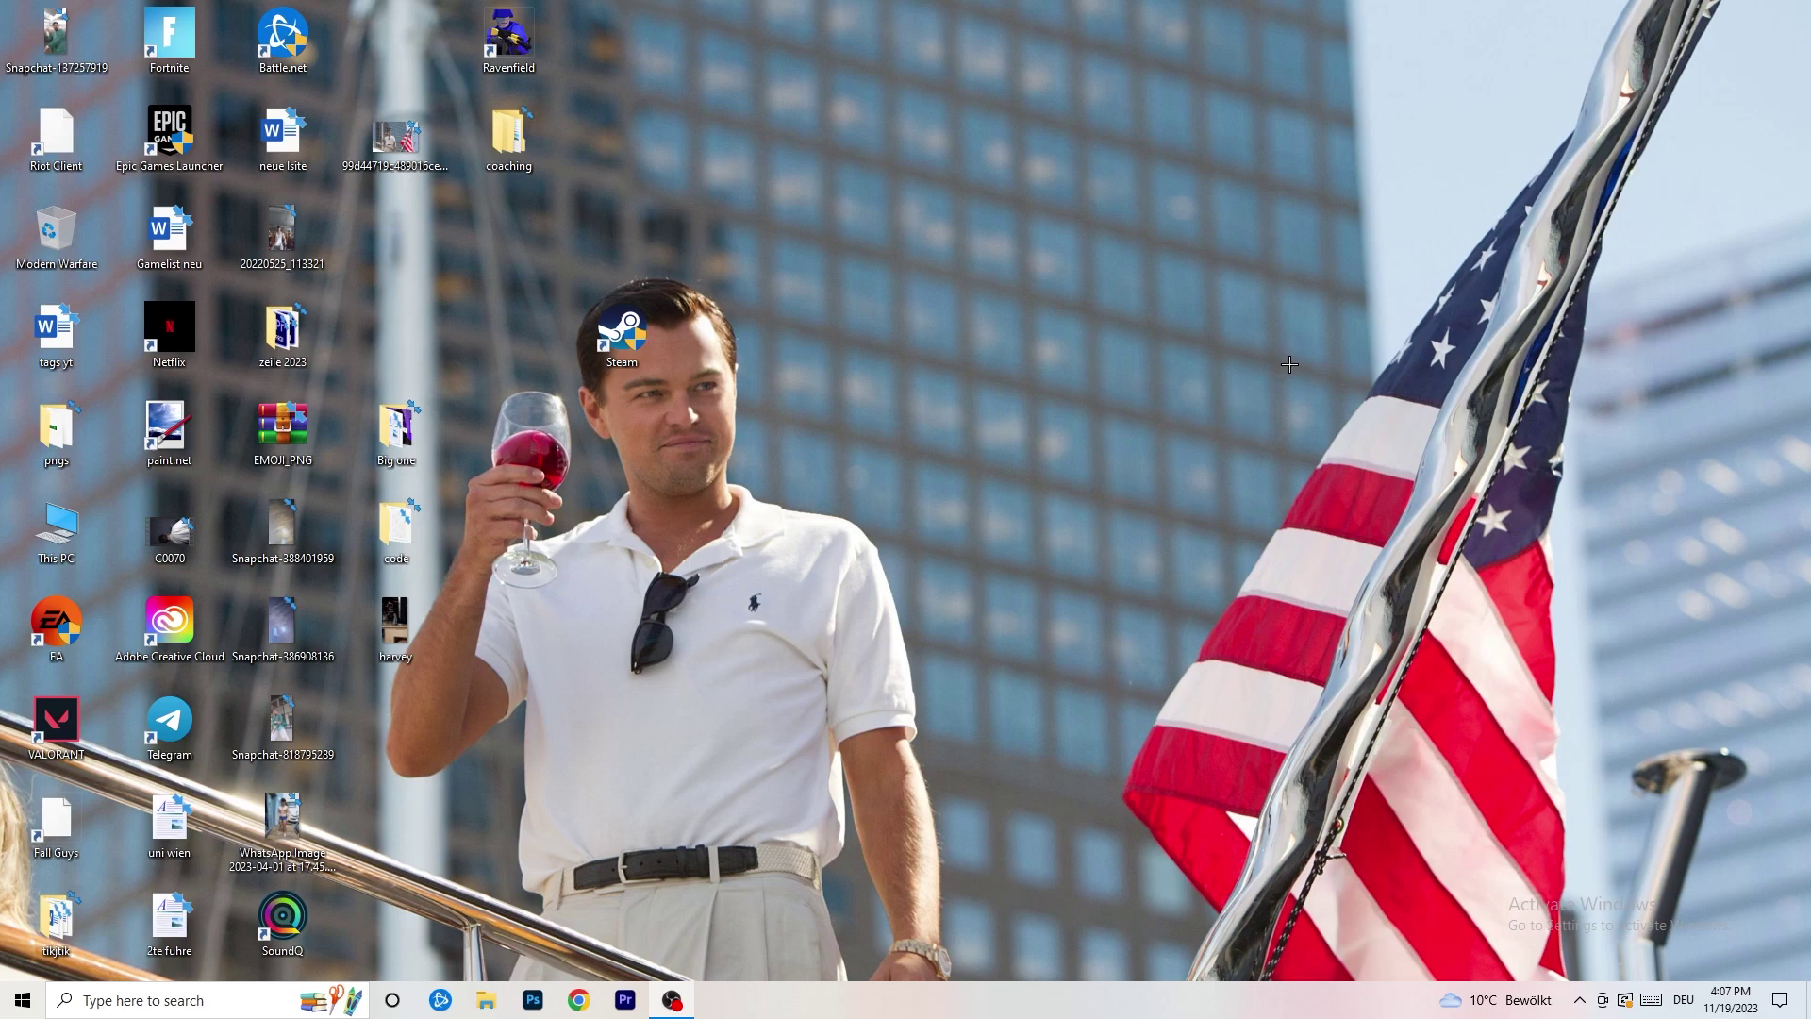
# - Launch NVIDIA Control Panel from the desktop context menu, landing on Change Resolution at 1920 × 1080, 60Hz
pyautogui.rightClick(1096, 398)
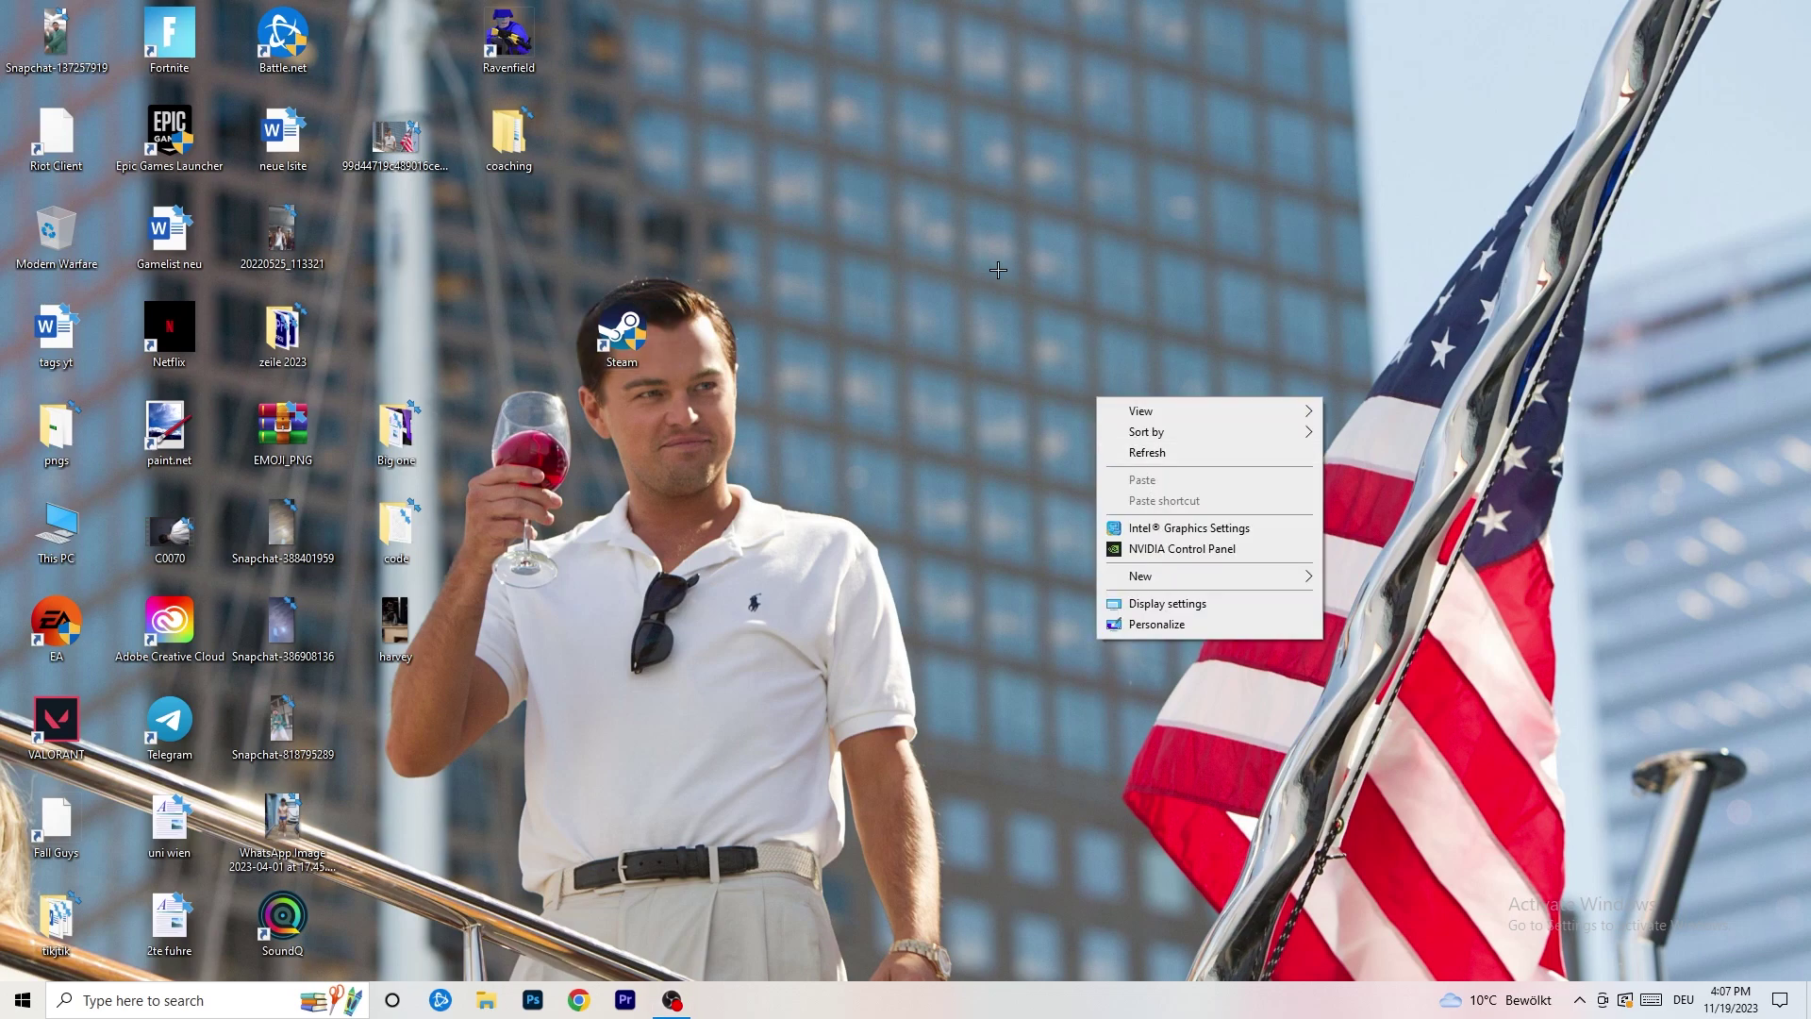
pyautogui.click(1208, 551)
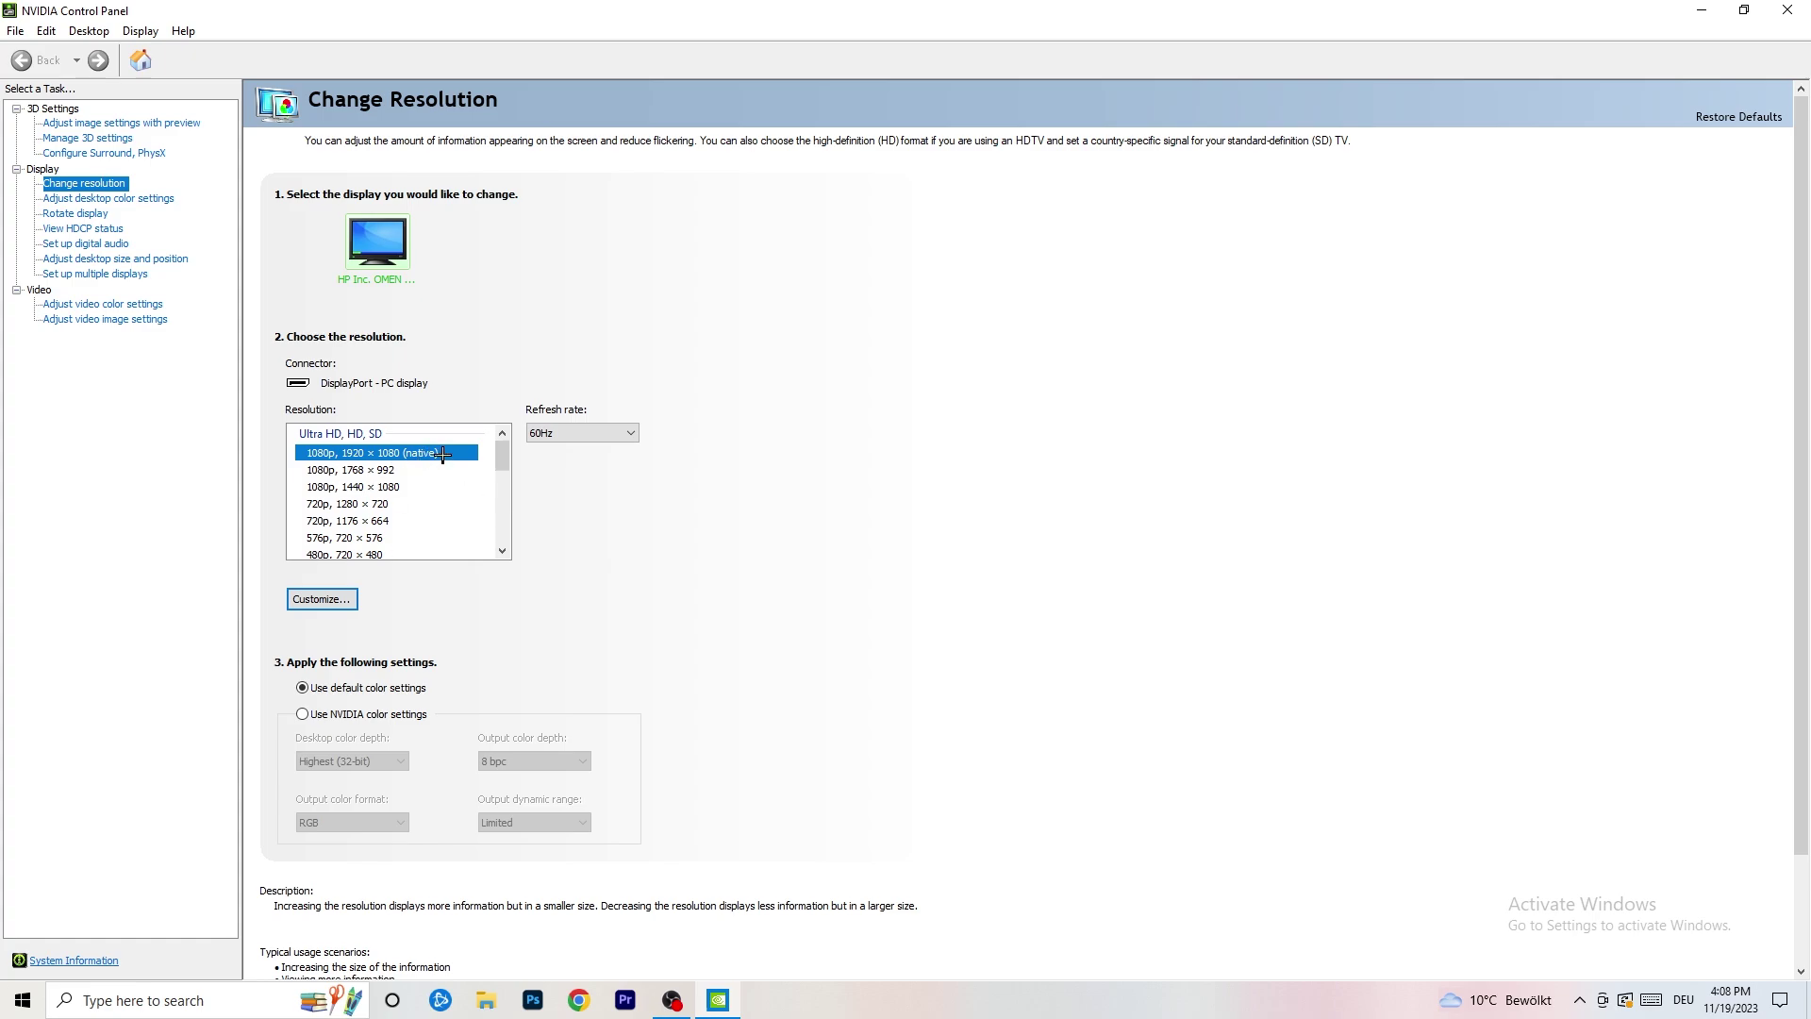
# - Check that Adjust image settings with preview leaves 3D quality to the application, then close the panel
pyautogui.click(96, 124)
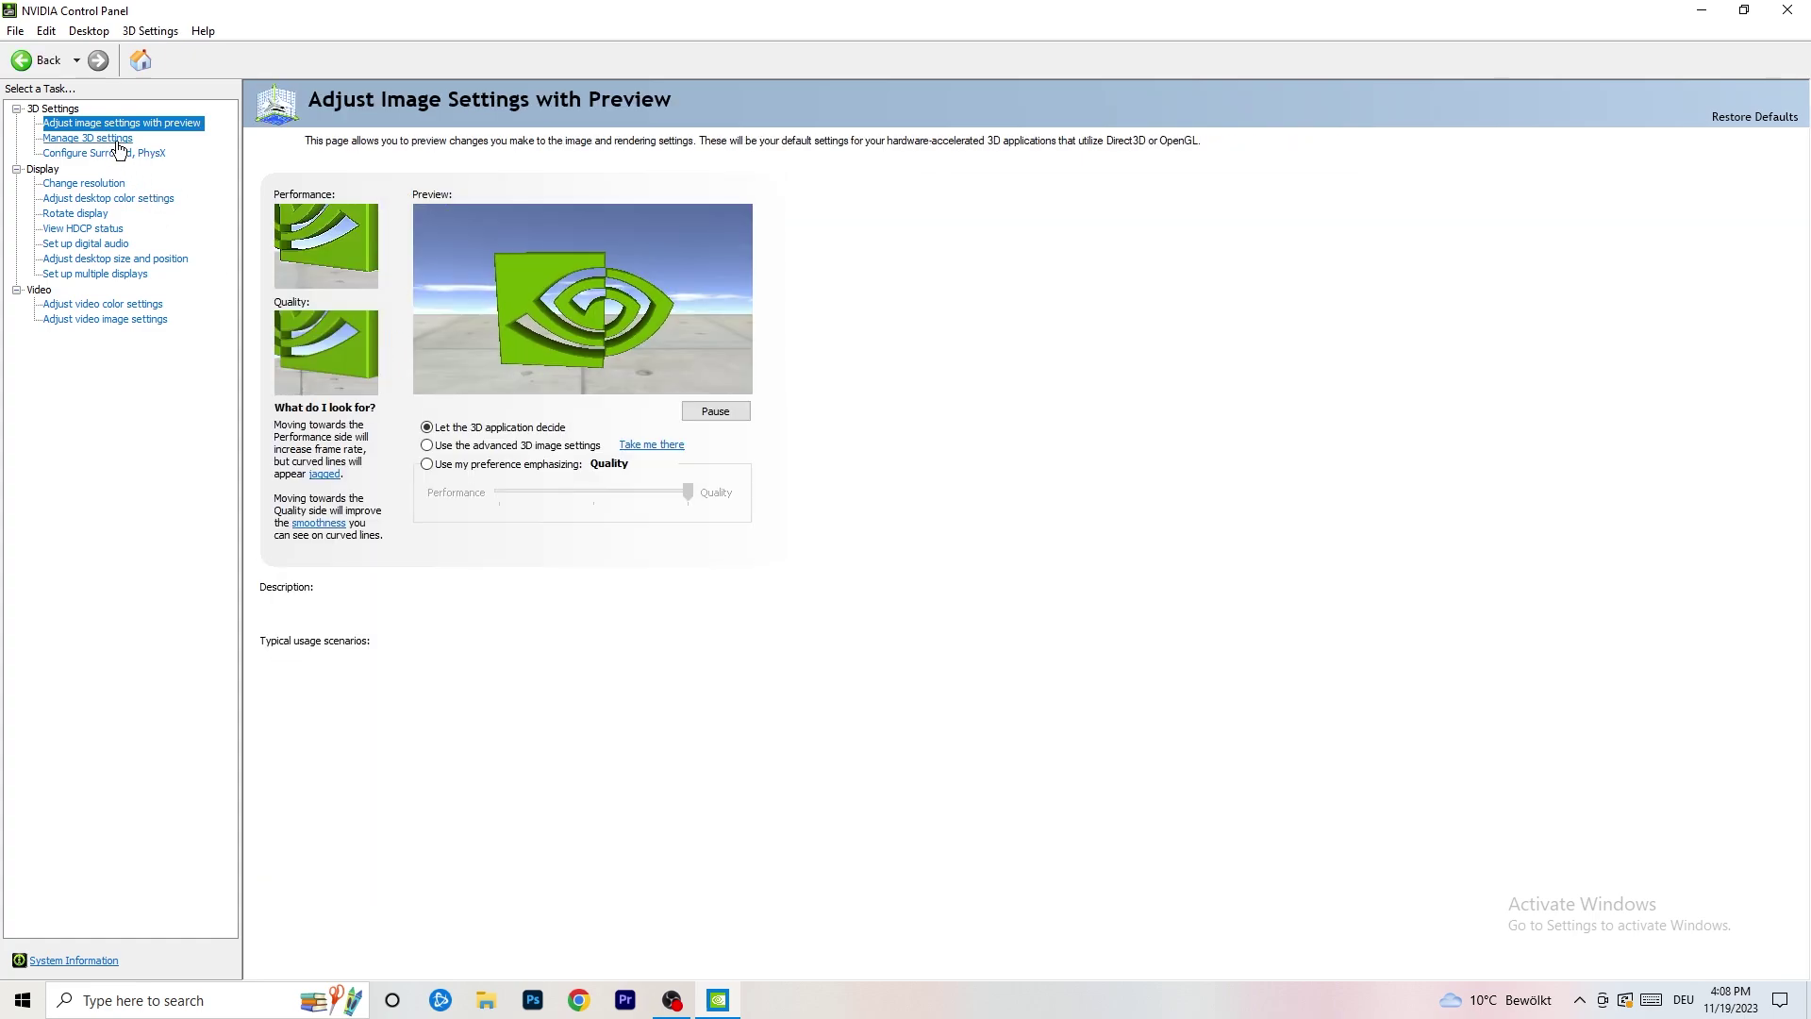
pyautogui.moveTo(509, 459)
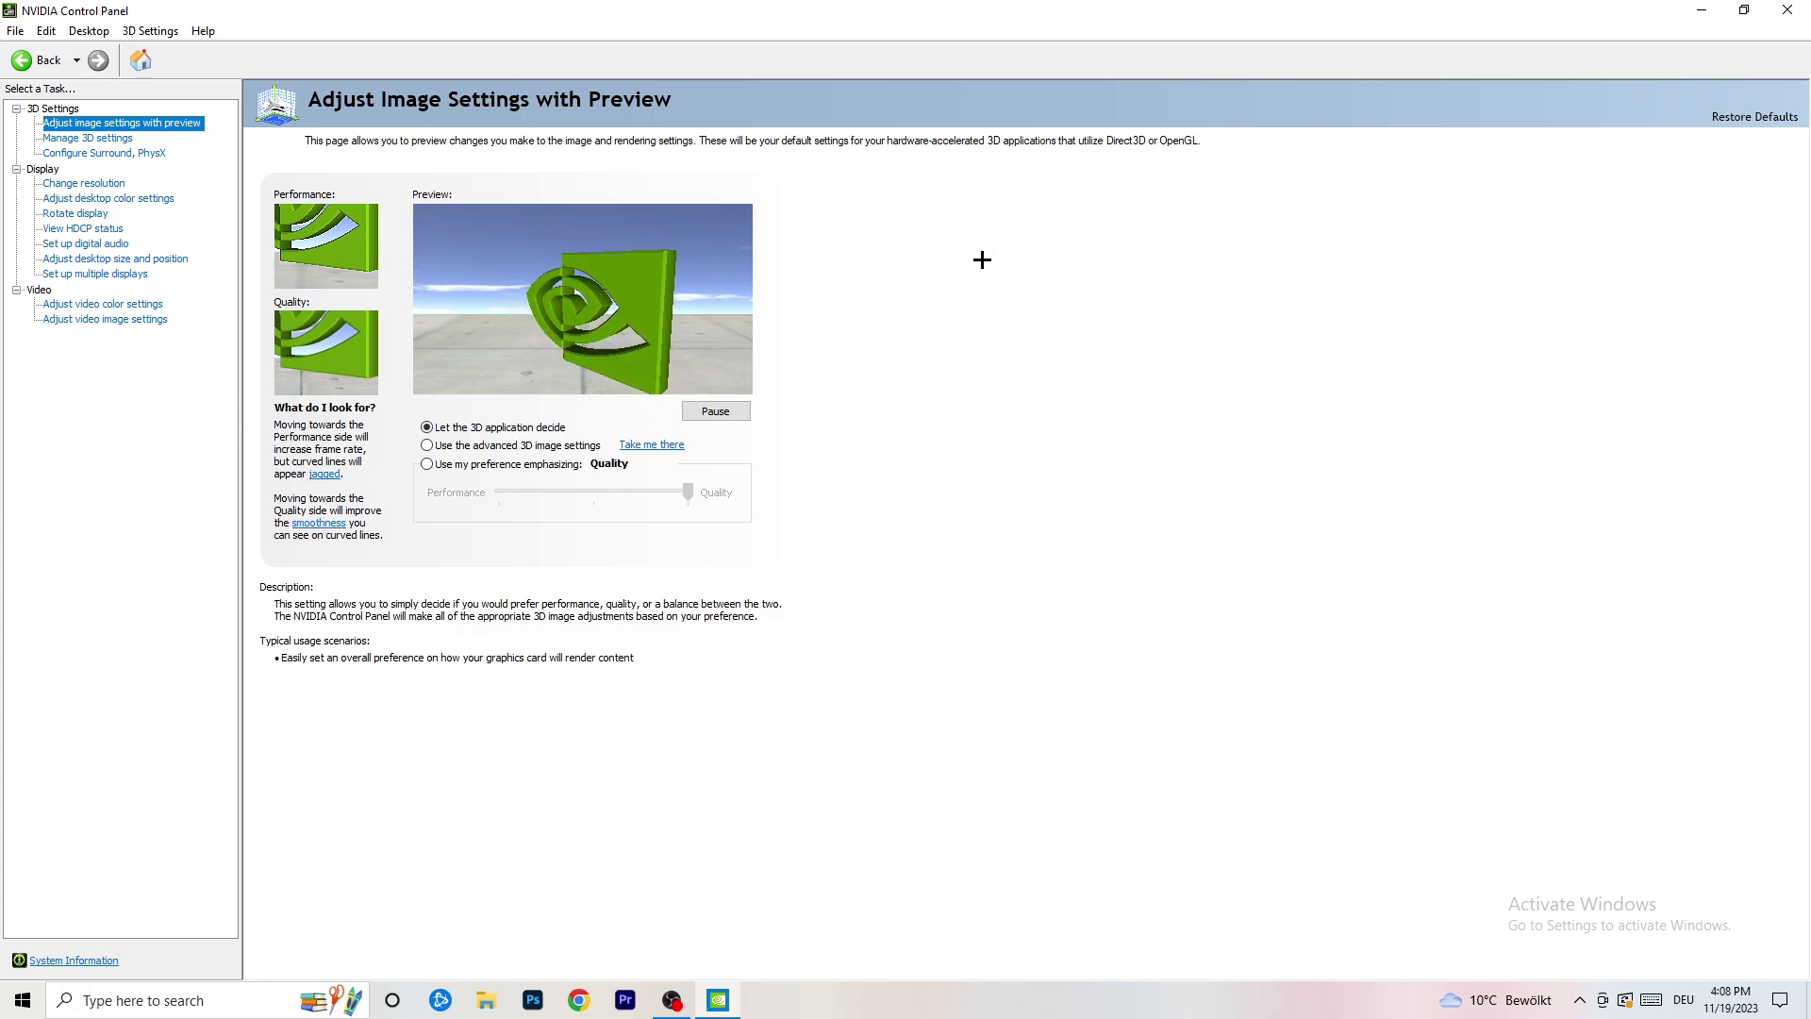
pyautogui.click(1787, 10)
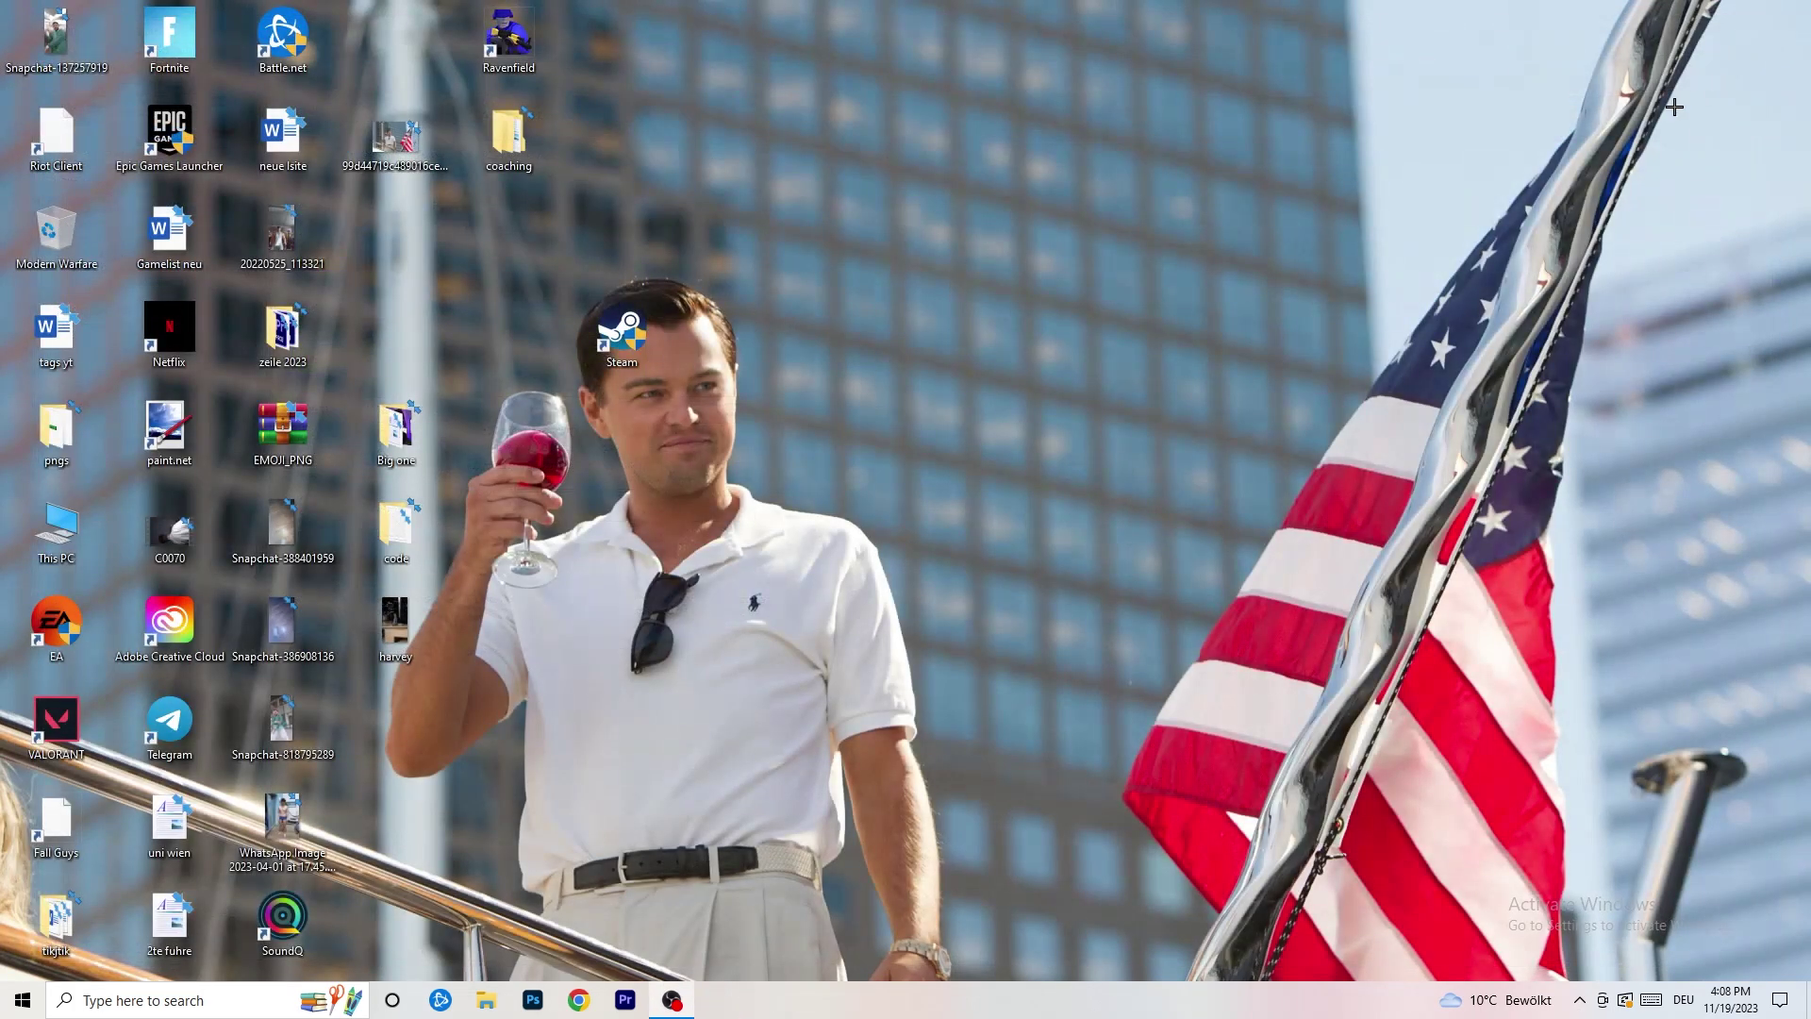